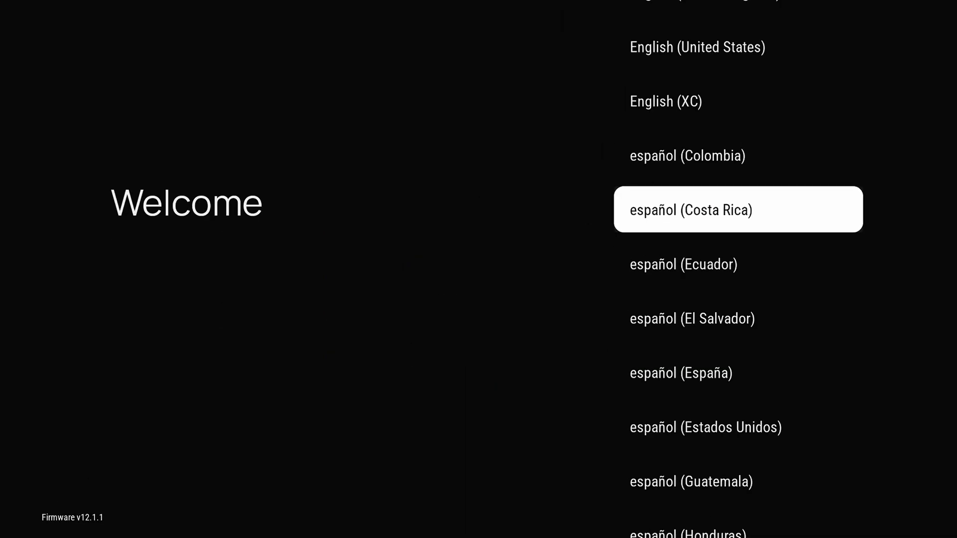
Choose English as the language and move through the America areas toward Detroit.
{"action": "key", "text": "Up"}
{"action": "key", "text": "Up"}
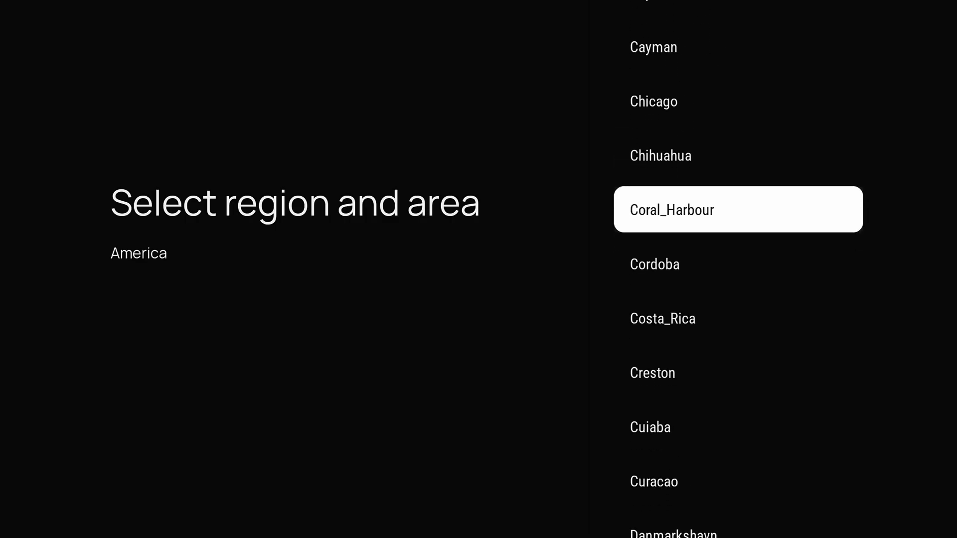
{"action": "key", "text": "Up"}
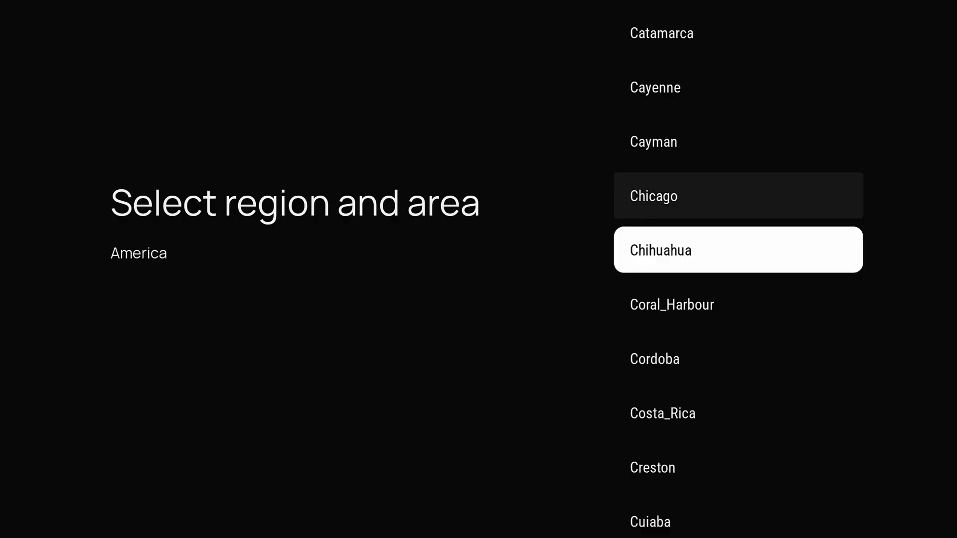
{"action": "key", "text": "Down"}
{"action": "key", "text": "Down"}
{"action": "key", "text": "Down"}
{"action": "key", "text": "Down"}
{"action": "key", "text": "Down"}
{"action": "key", "text": "Down"}
{"action": "key", "text": "Down"}
{"action": "key", "text": "Down"}
{"action": "key", "text": "Down"}
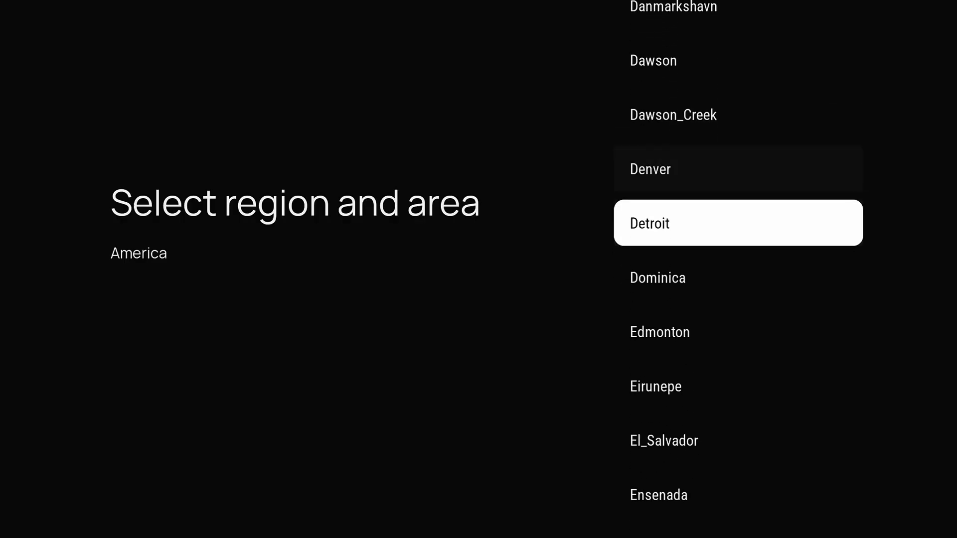
Select Detroit as the area and accept the system update notice.
{"action": "key", "text": "Return"}
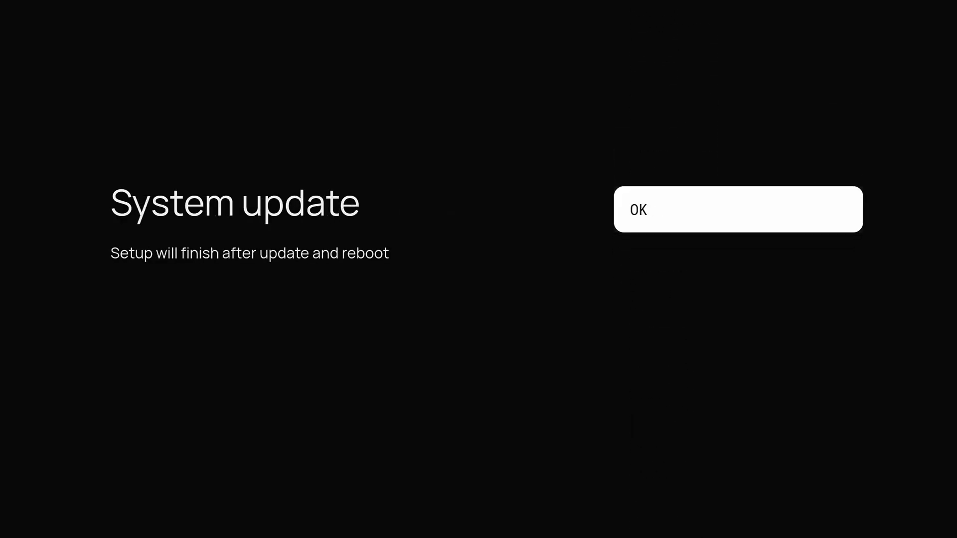
{"action": "key", "text": "Return"}
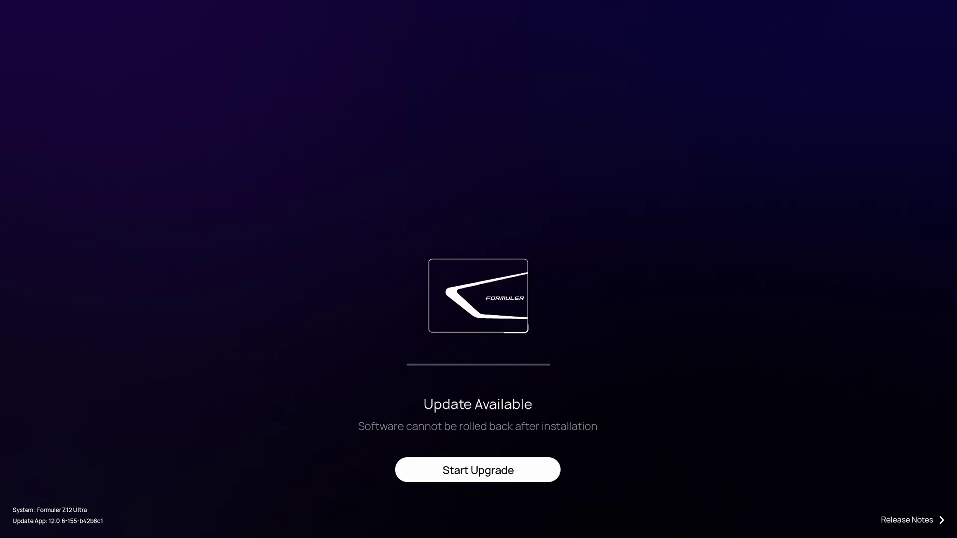
Read the firmware 12.10.2 Hotfix release notes, then return to the Update Available screen.
{"action": "key", "text": "Right"}
{"action": "key", "text": "Return"}
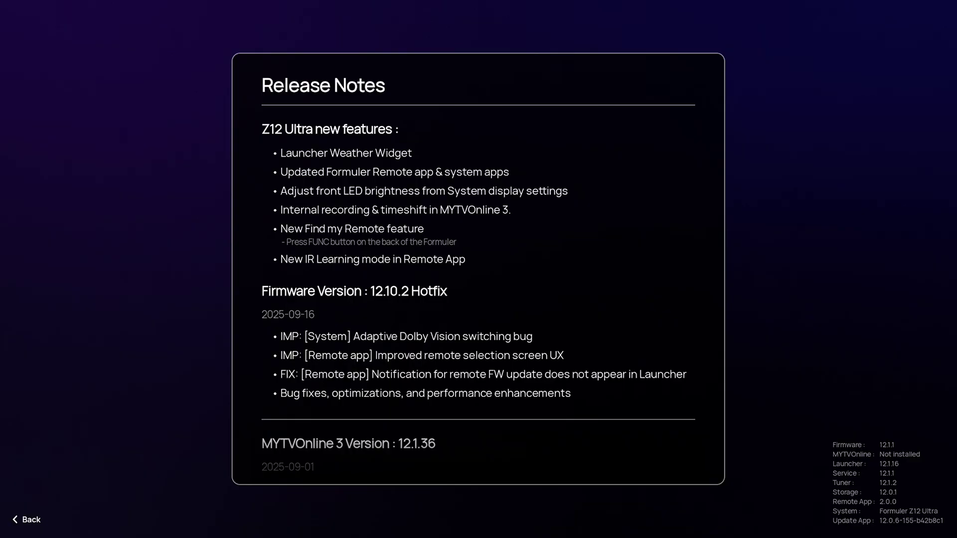
{"action": "key", "text": "Down"}
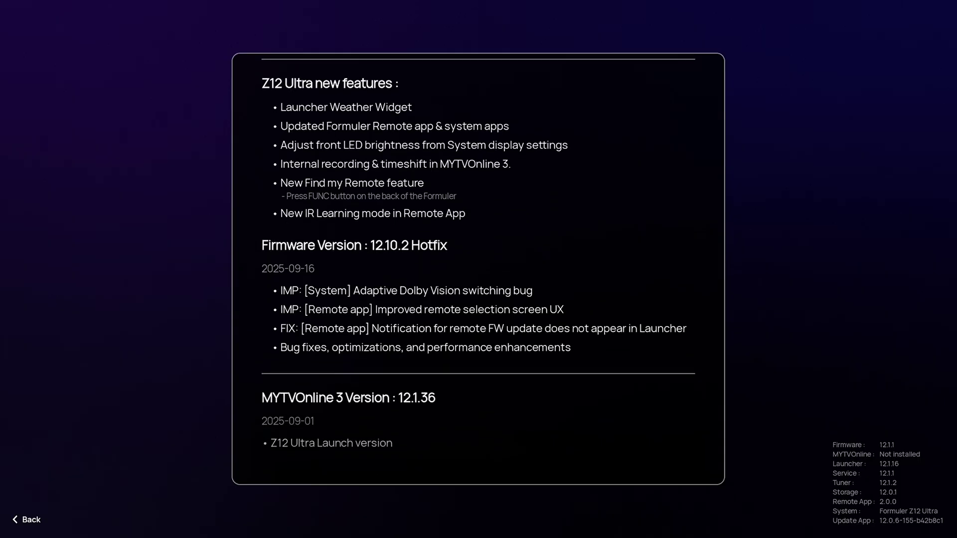
{"action": "key", "text": "Up"}
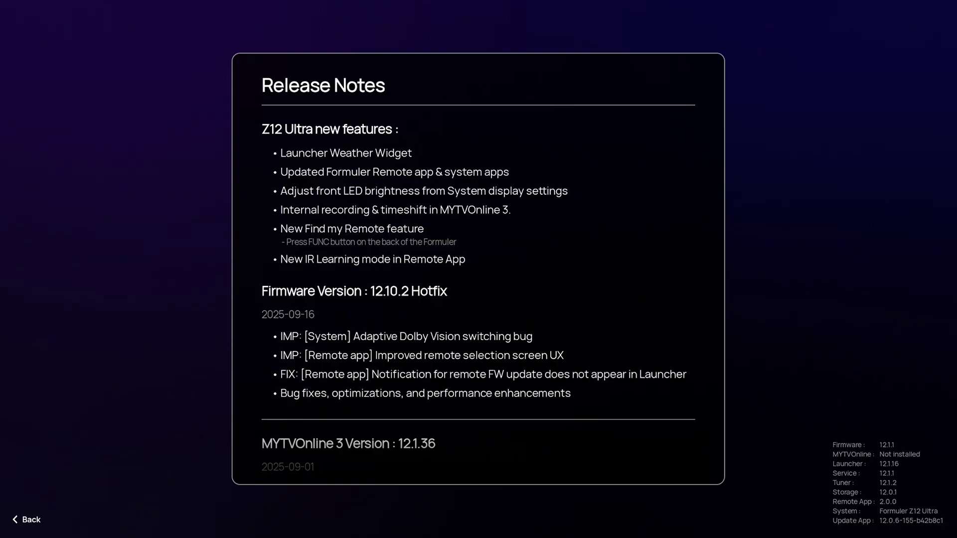
{"action": "key", "text": "Escape"}
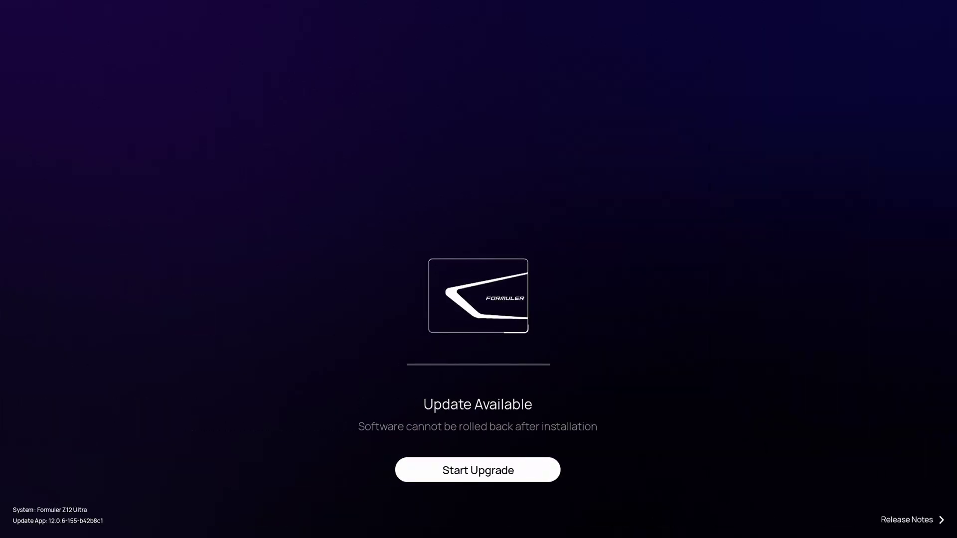
Start the software upgrade and let the box reboot into the launcher's Apps row.
{"action": "key", "text": "Return"}
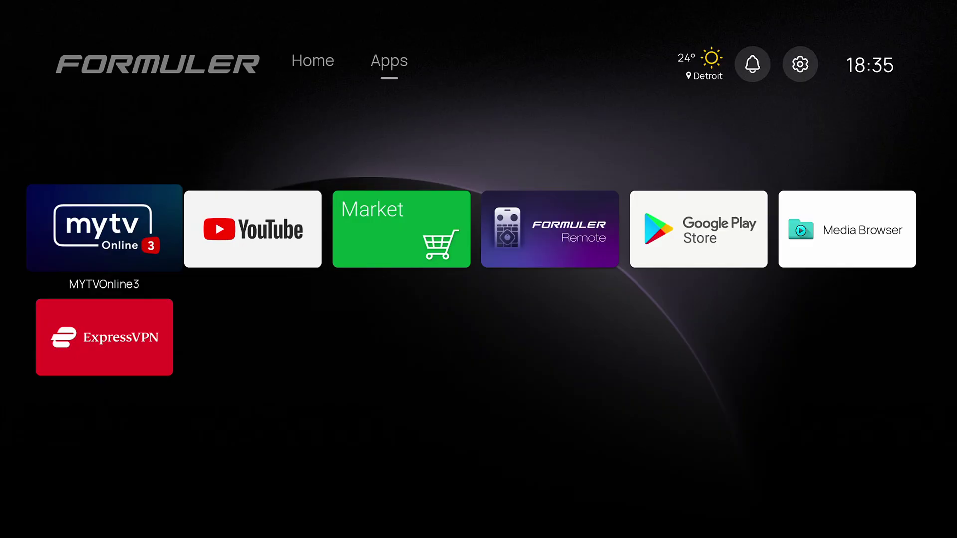
Launch MYTVOnline3 and bring up the empty Add m3u Playlist form in Content Sources.
{"action": "key", "text": "Down"}
{"action": "key", "text": "Up"}
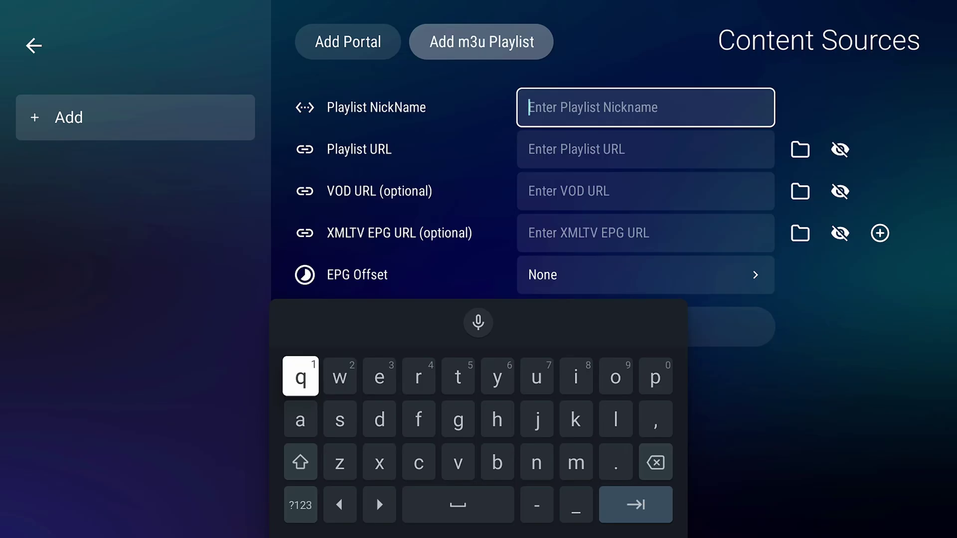
Hide the keyboard and step through the Playlist URL, VOD URL and XMLTV EPG URL fields.
{"action": "key", "text": "Escape"}
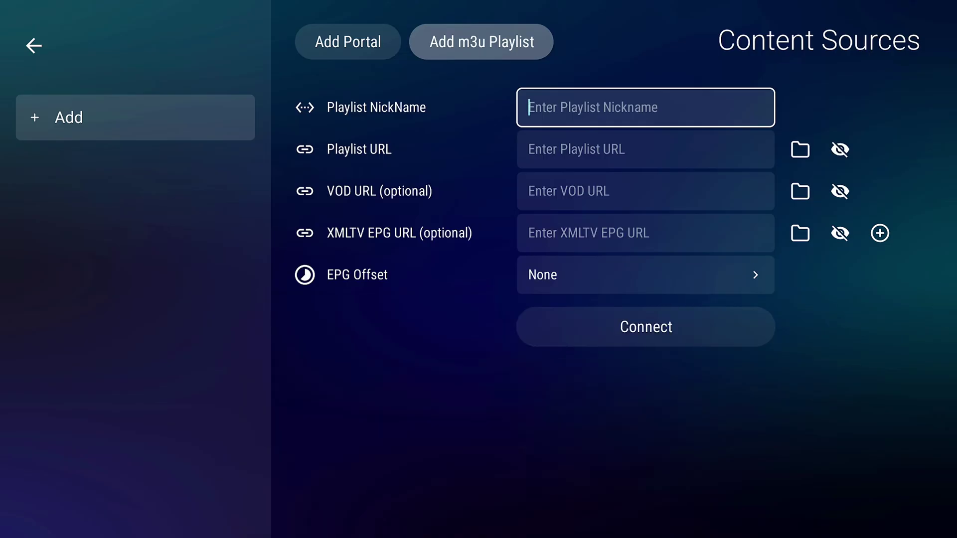
{"action": "left_click", "coordinate": [645, 149]}
{"action": "left_click", "coordinate": [645, 190]}
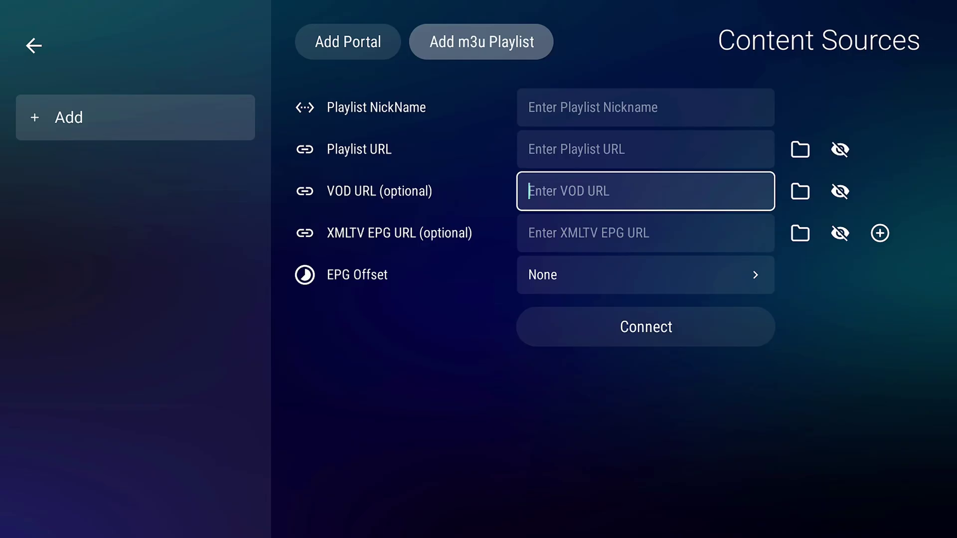
{"action": "left_click", "coordinate": [645, 233]}
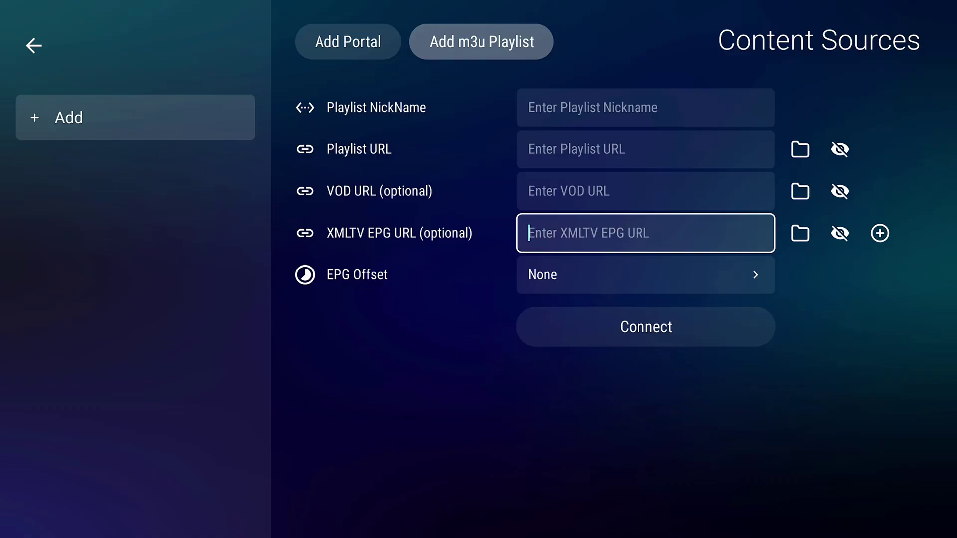
{"action": "left_click", "coordinate": [646, 149]}
Back out of Content Sources to the MYTVOnline 3 main menu.
{"action": "key", "text": "Up"}
{"action": "key", "text": "Up"}
{"action": "key", "text": "Left"}
{"action": "key", "text": "Left"}
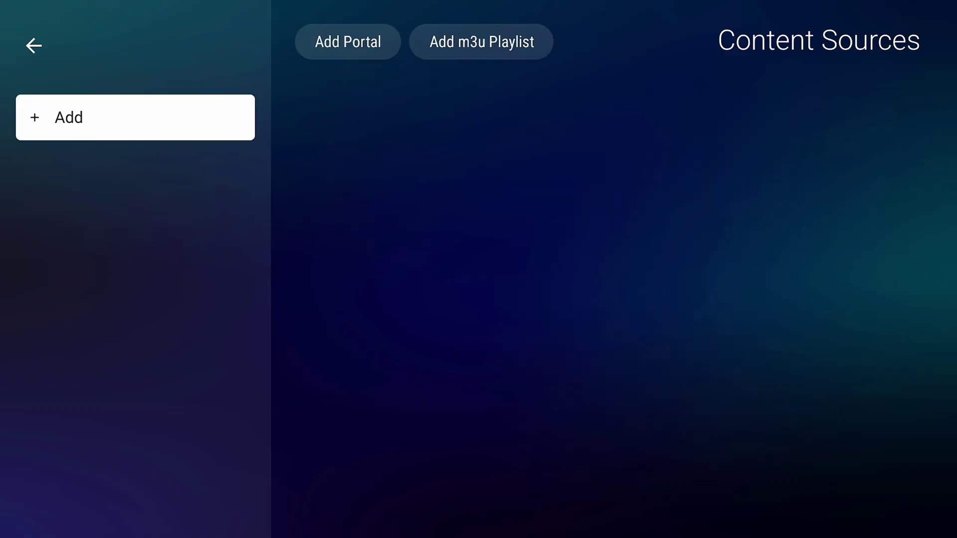
{"action": "key", "text": "Up"}
{"action": "key", "text": "Return"}
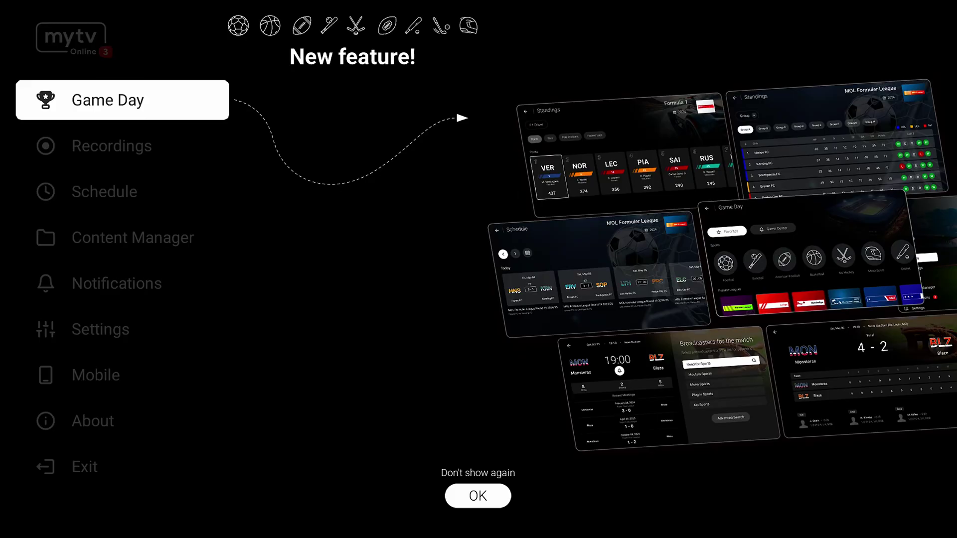
Dismiss the Game Day 'New feature!' announcement.
{"action": "key", "text": "Return"}
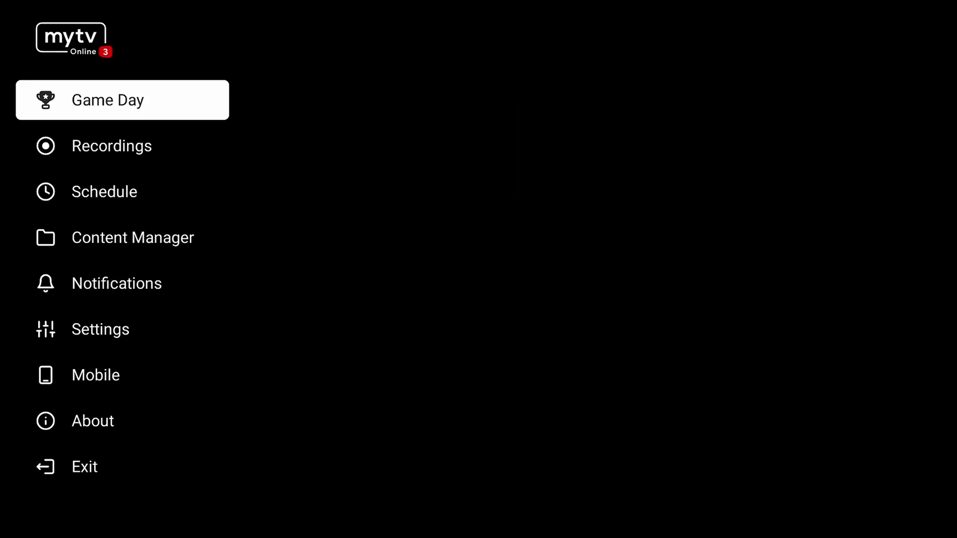
{"action": "key", "text": "Down"}
{"action": "key", "text": "Down"}
{"action": "key", "text": "Up"}
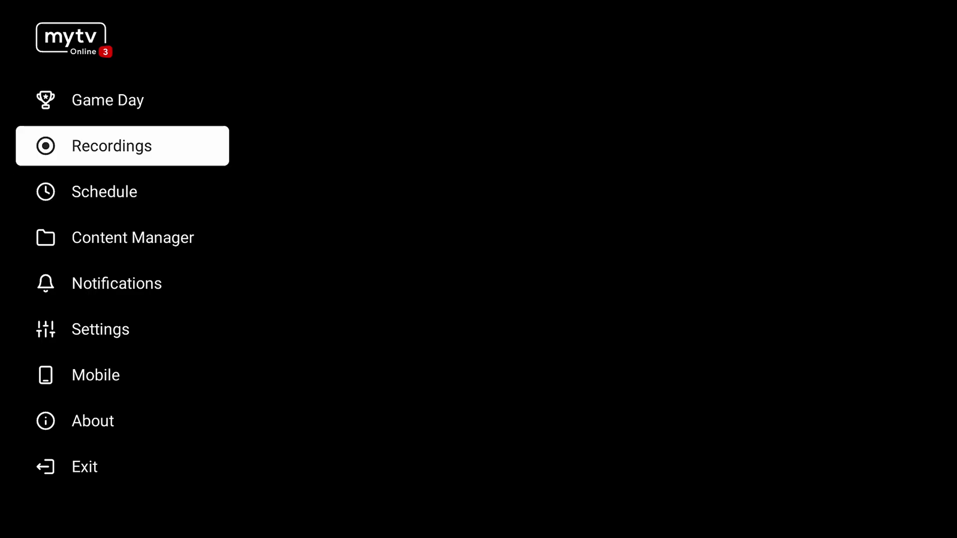
{"action": "key", "text": "Return"}
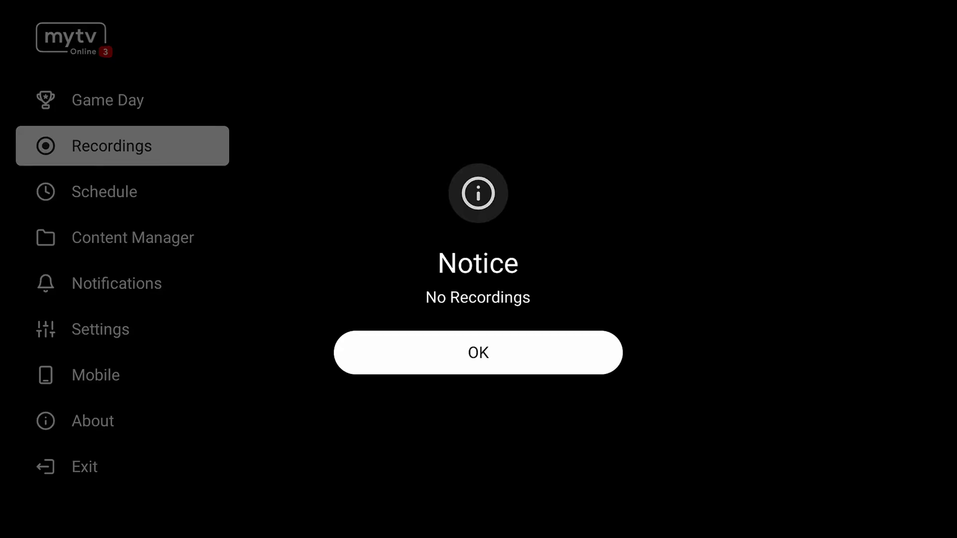
{"action": "key", "text": "Return"}
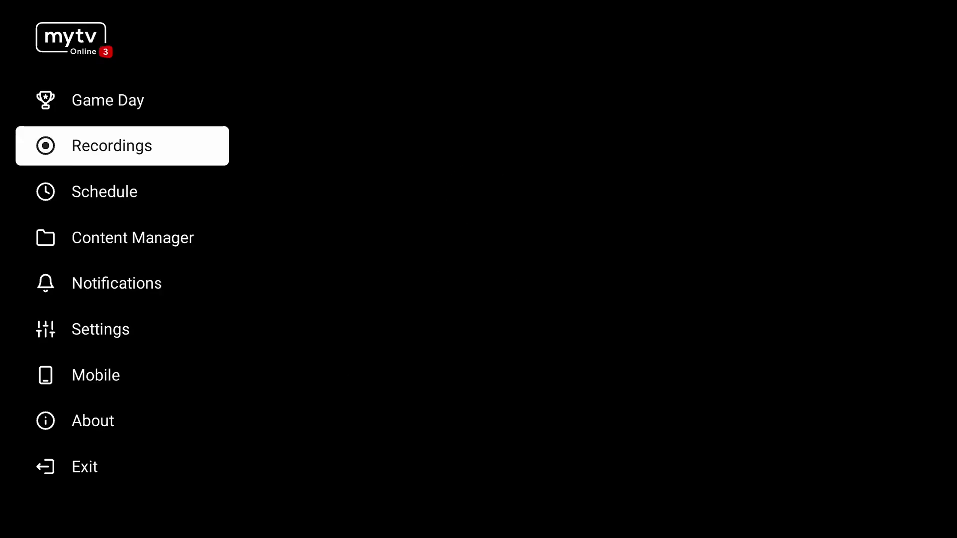
{"action": "key", "text": "Down"}
{"action": "key", "text": "Down"}
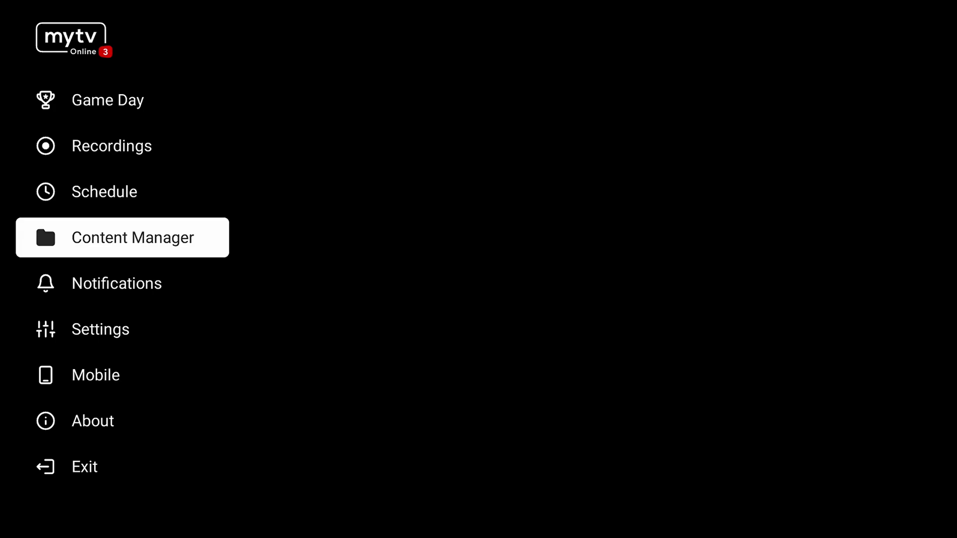
{"action": "key", "text": "Up"}
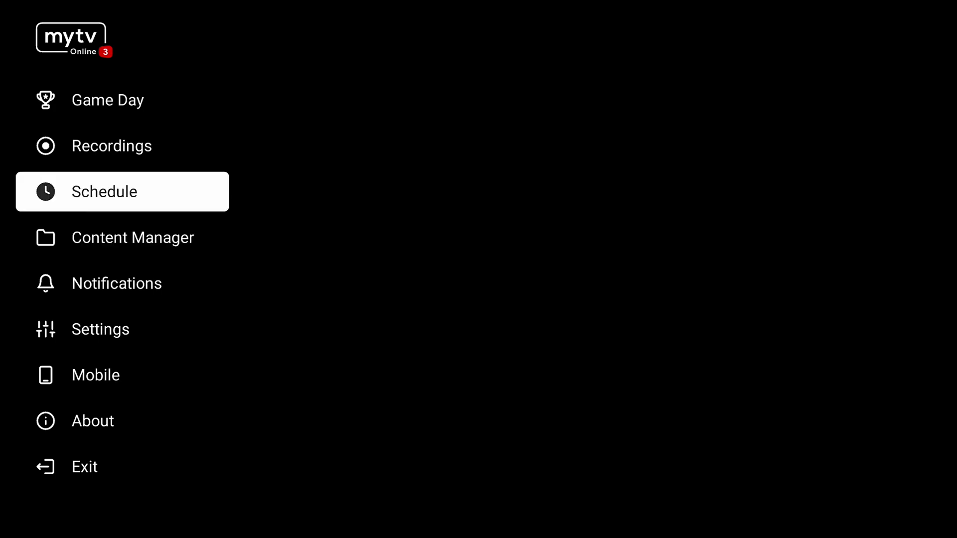
{"action": "key", "text": "Down"}
{"action": "key", "text": "Up"}
{"action": "key", "text": "Down"}
{"action": "key", "text": "Up"}
{"action": "key", "text": "Down"}
{"action": "key", "text": "Up"}
{"action": "key", "text": "Down"}
{"action": "key", "text": "Return"}
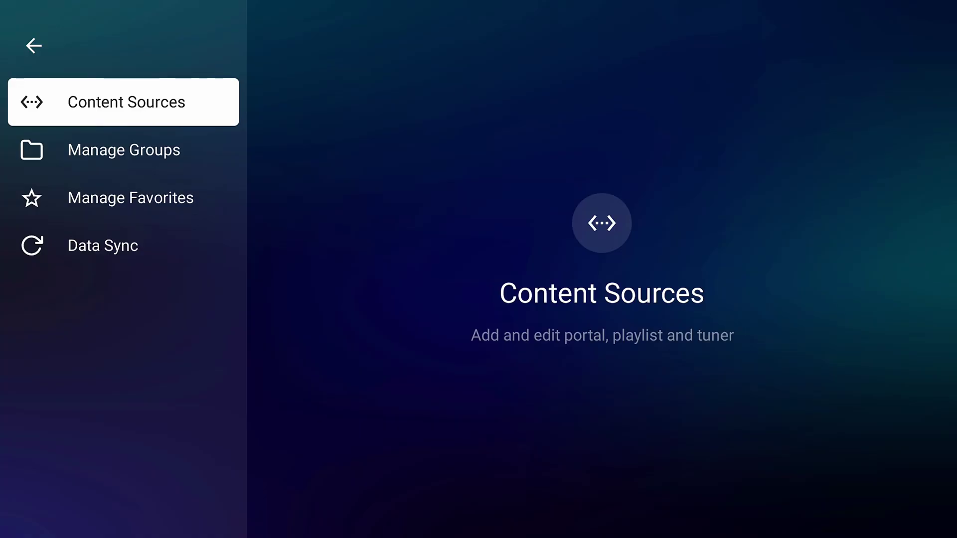
{"action": "key", "text": "Down"}
{"action": "key", "text": "Down"}
{"action": "key", "text": "Up"}
{"action": "key", "text": "Up"}
{"action": "key", "text": "Down"}
{"action": "key", "text": "Down"}
{"action": "key", "text": "Down"}
{"action": "key", "text": "Up"}
{"action": "key", "text": "Up"}
{"action": "key", "text": "Down"}
{"action": "key", "text": "Down"}
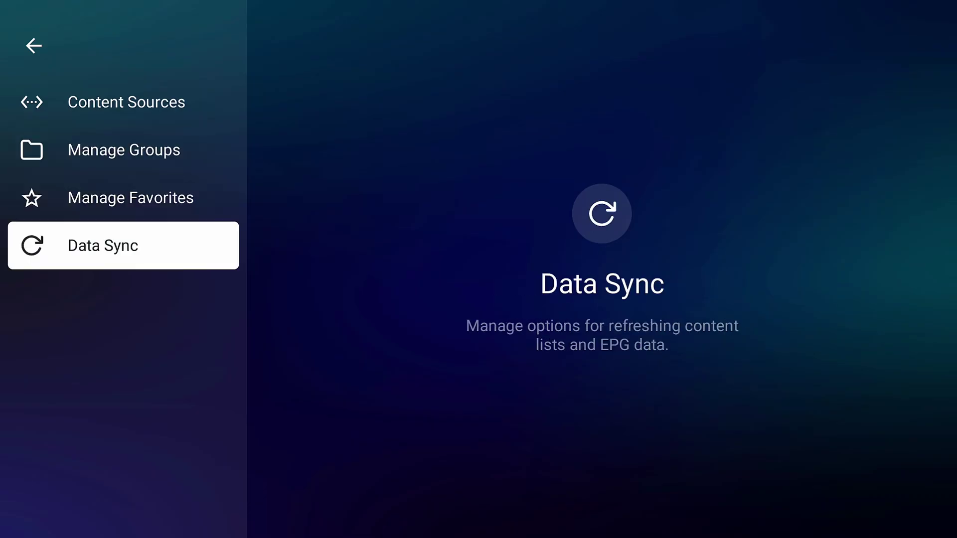
{"action": "key", "text": "Escape"}
{"action": "key", "text": "Down"}
{"action": "key", "text": "Down"}
{"action": "key", "text": "Down"}
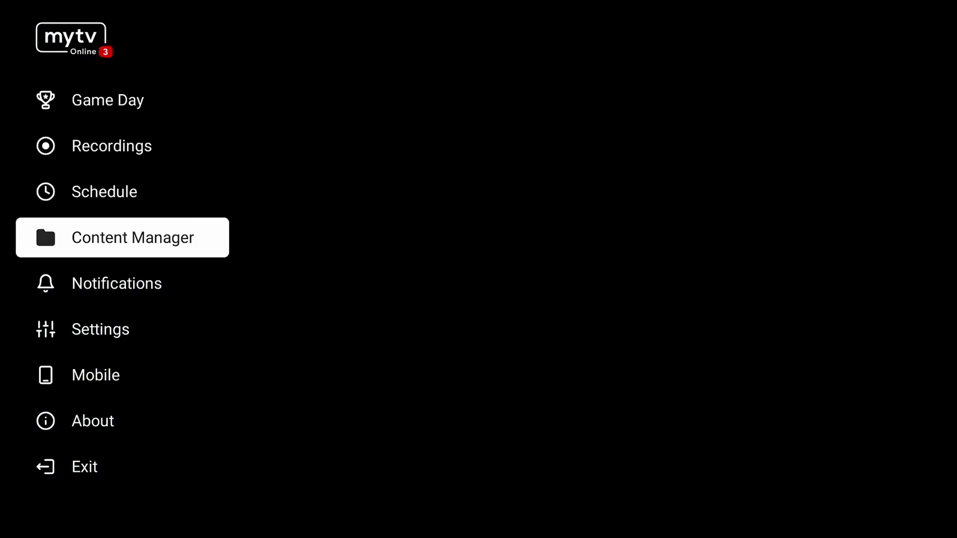
Check the empty Notifications page, then go to Settings from the main menu.
{"action": "key", "text": "Return"}
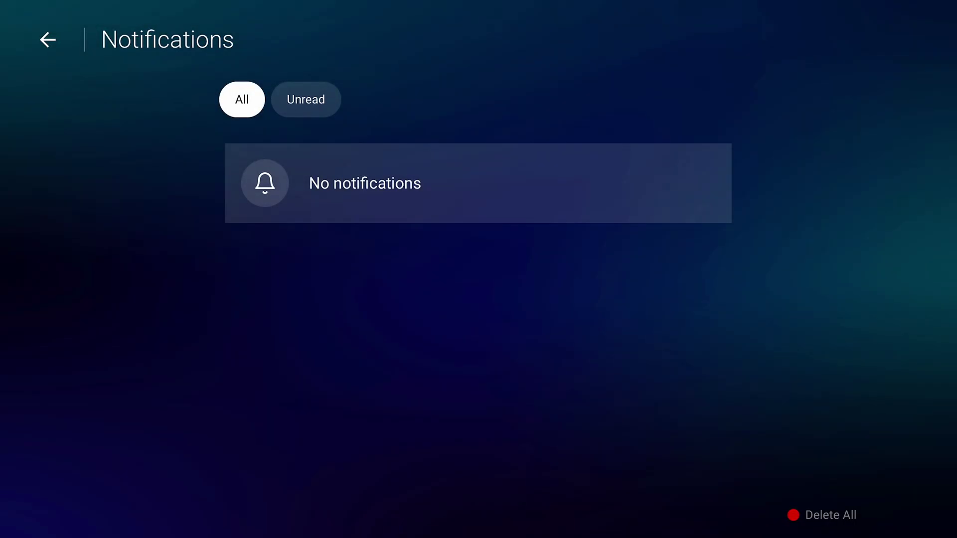
{"action": "key", "text": "Escape"}
{"action": "key", "text": "Down"}
{"action": "key", "text": "Down"}
{"action": "key", "text": "Down"}
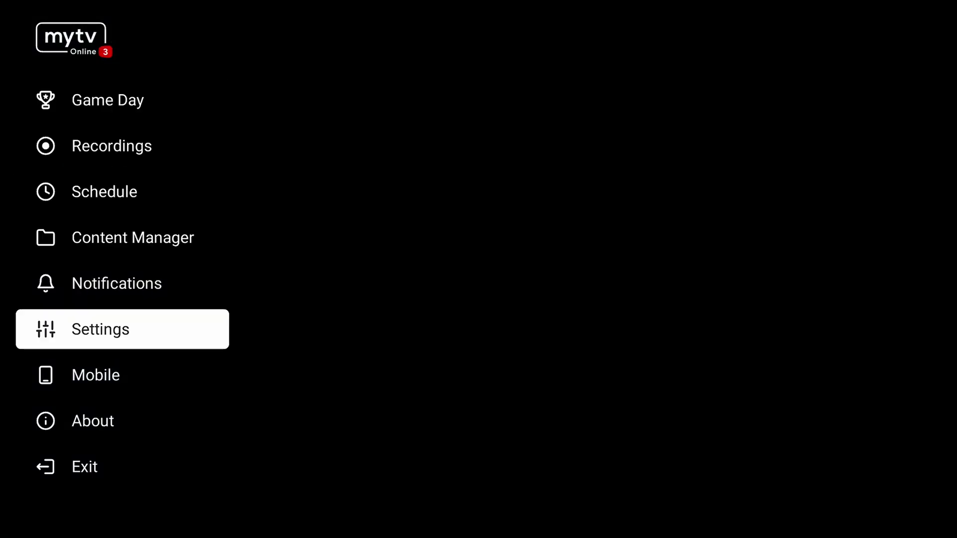
{"action": "key", "text": "Return"}
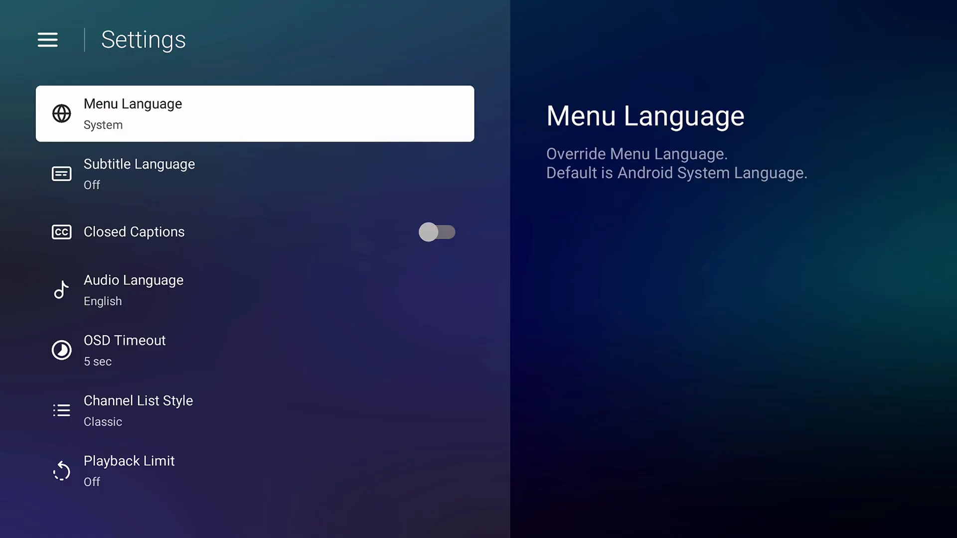
Browse the settings past Subtitle Language, Channel List Style and Player Options to DVR Options.
{"action": "key", "text": "Down"}
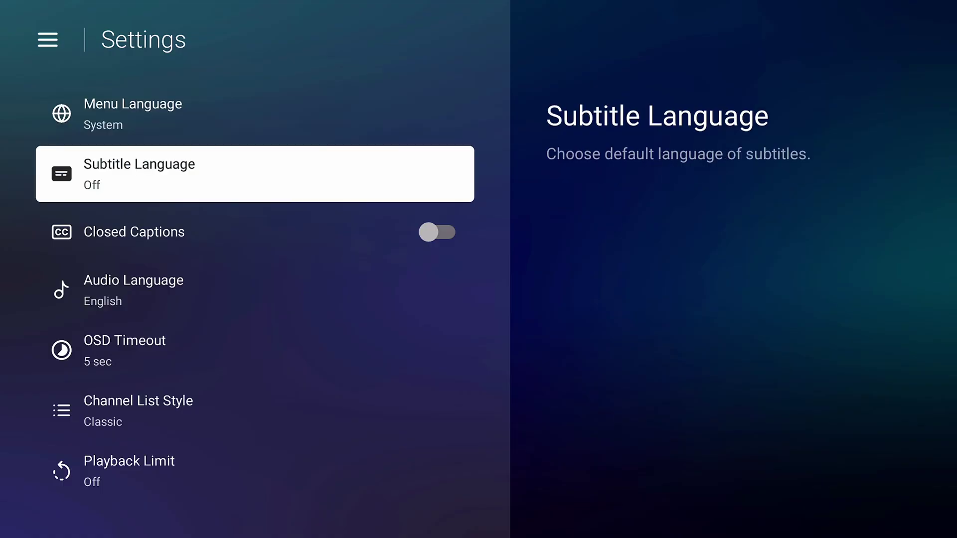
{"action": "key", "text": "Down"}
{"action": "key", "text": "Down"}
{"action": "key", "text": "Down"}
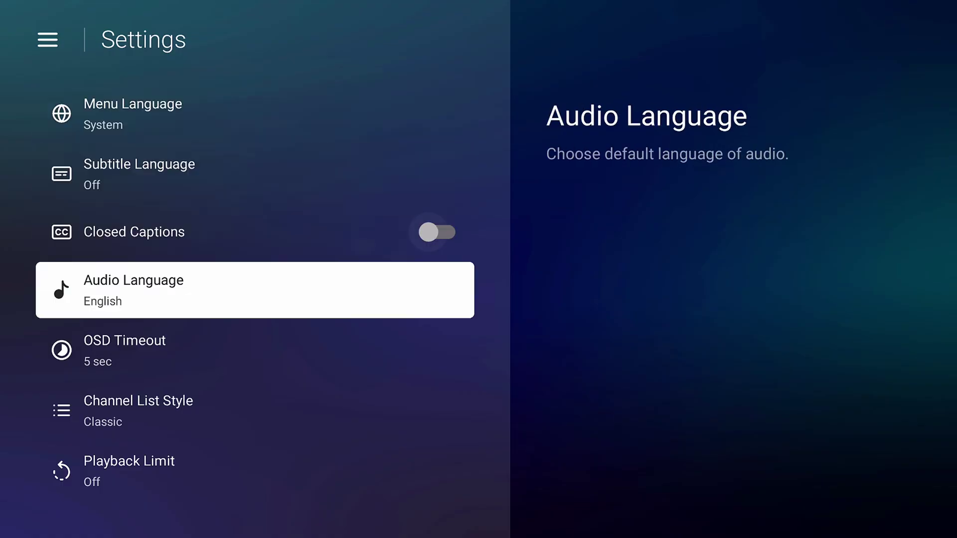
{"action": "key", "text": "Down"}
{"action": "key", "text": "Down"}
{"action": "key", "text": "Down"}
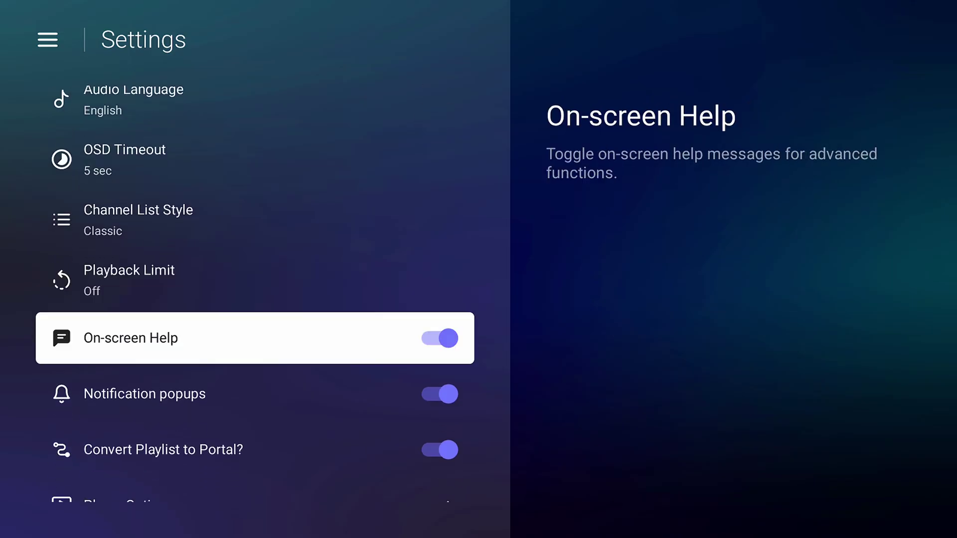
{"action": "key", "text": "Down"}
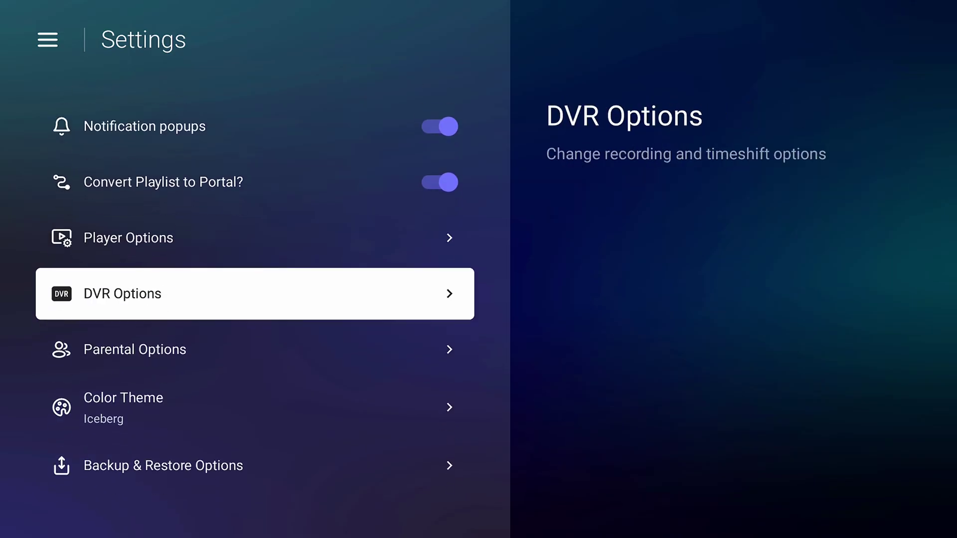
Preview the Flamingo, Rubber Duck, Iceberg, Eclipse and Asphalt colour themes, landing on Lagoon.
{"action": "key", "text": "Down"}
{"action": "key", "text": "Down"}
{"action": "key", "text": "Return"}
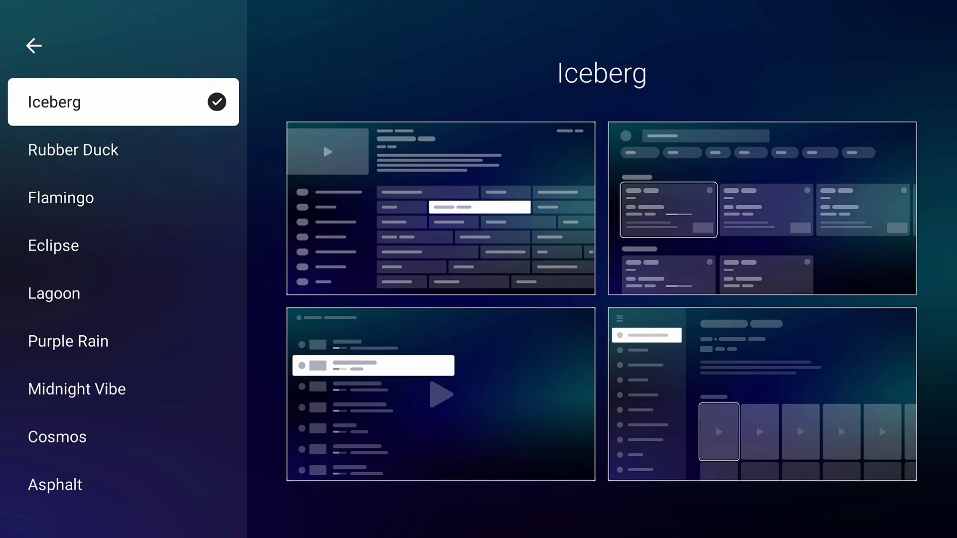
{"action": "key", "text": "Down"}
{"action": "key", "text": "Down"}
{"action": "key", "text": "Up"}
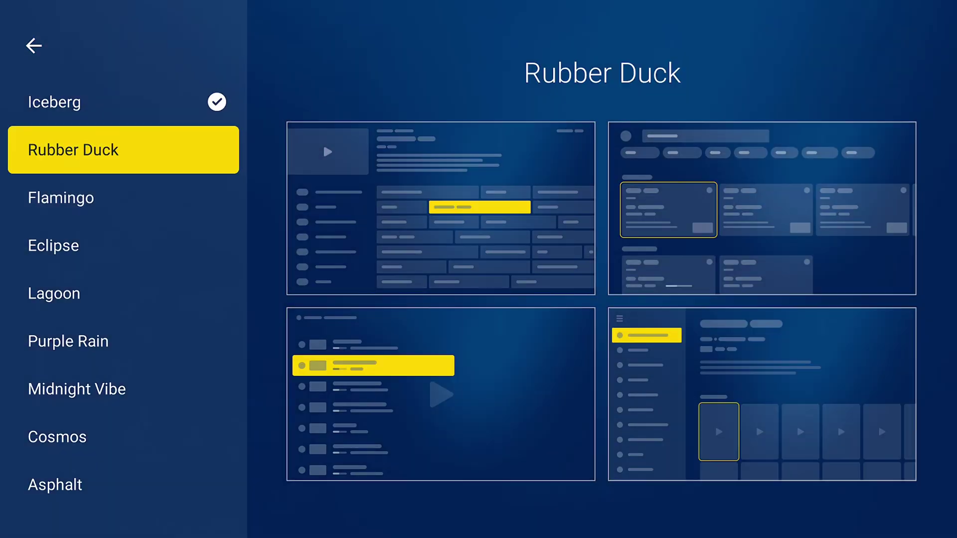
{"action": "key", "text": "Up"}
{"action": "key", "text": "Down"}
{"action": "key", "text": "Down"}
{"action": "key", "text": "Down"}
{"action": "key", "text": "Down"}
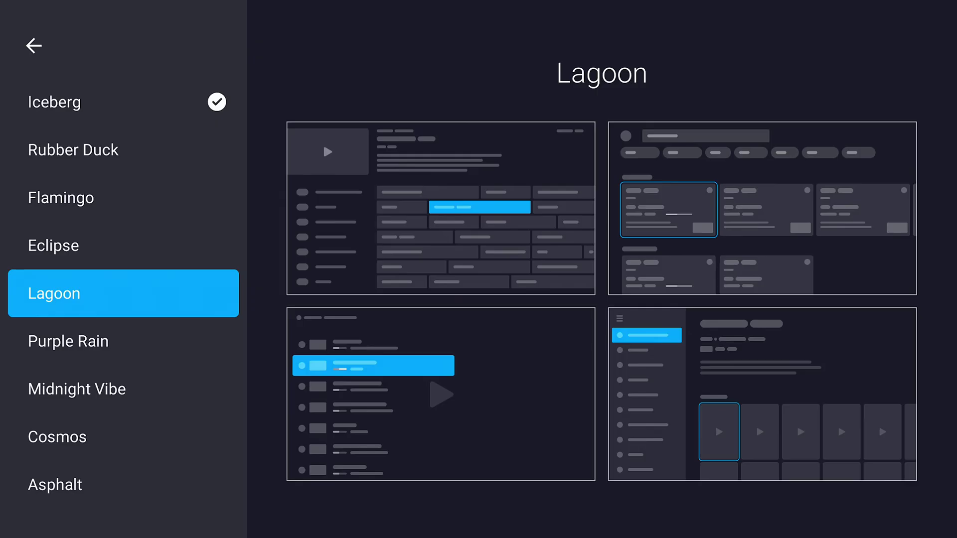
{"action": "key", "text": "Down"}
{"action": "key", "text": "Down"}
{"action": "key", "text": "Down"}
{"action": "key", "text": "Up"}
{"action": "key", "text": "Up"}
{"action": "key", "text": "Up"}
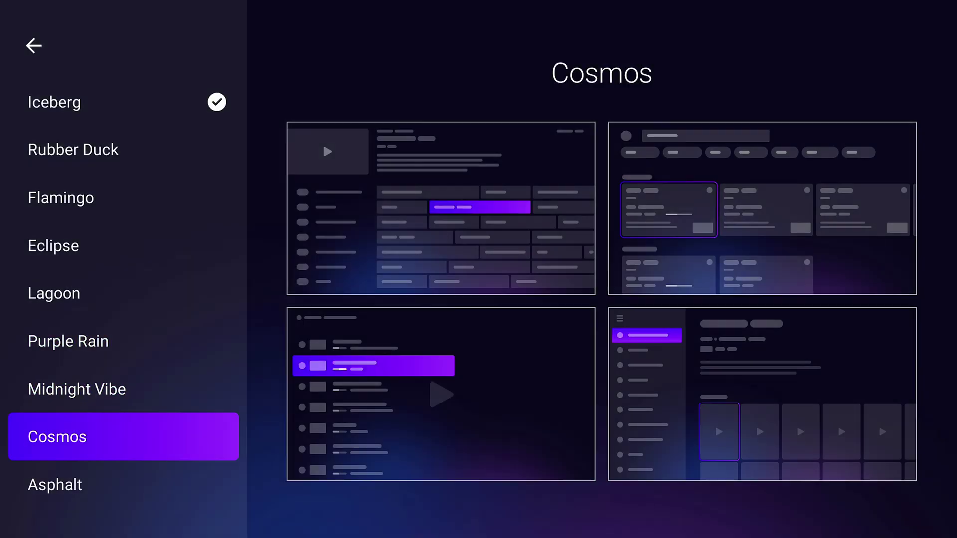
Apply the Lagoon theme and browse the settings down to Backup & Restore Options.
{"action": "key", "text": "Return"}
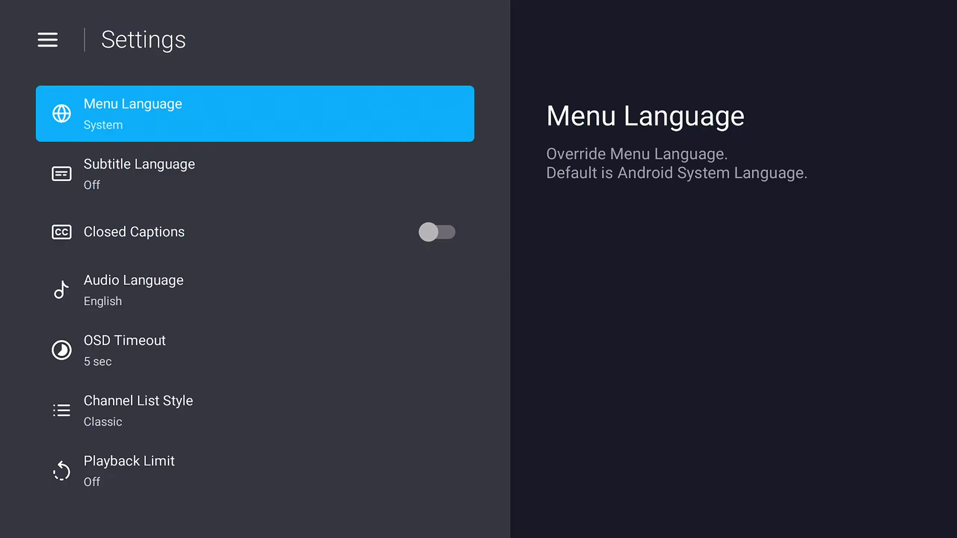
{"action": "key", "text": "Down"}
{"action": "key", "text": "Down"}
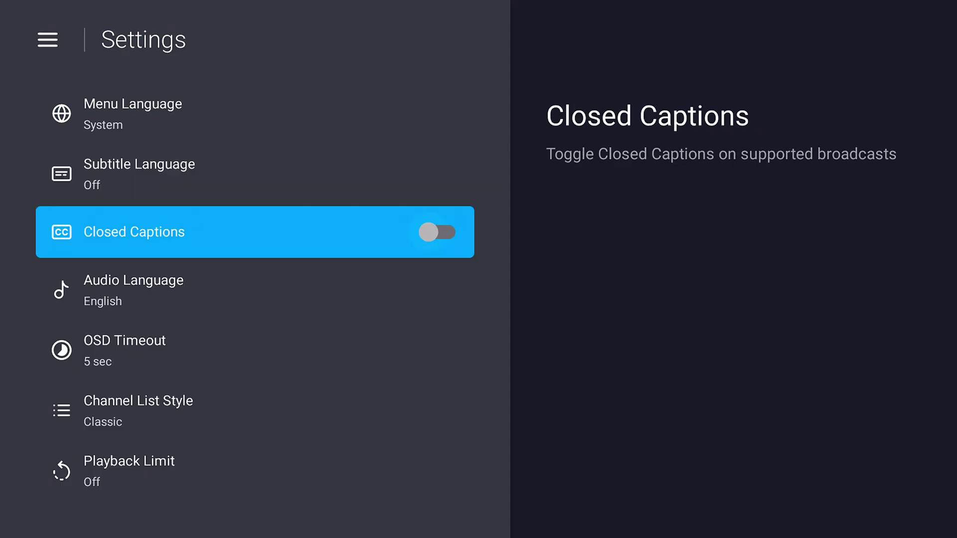
{"action": "key", "text": "Down"}
{"action": "key", "text": "Down"}
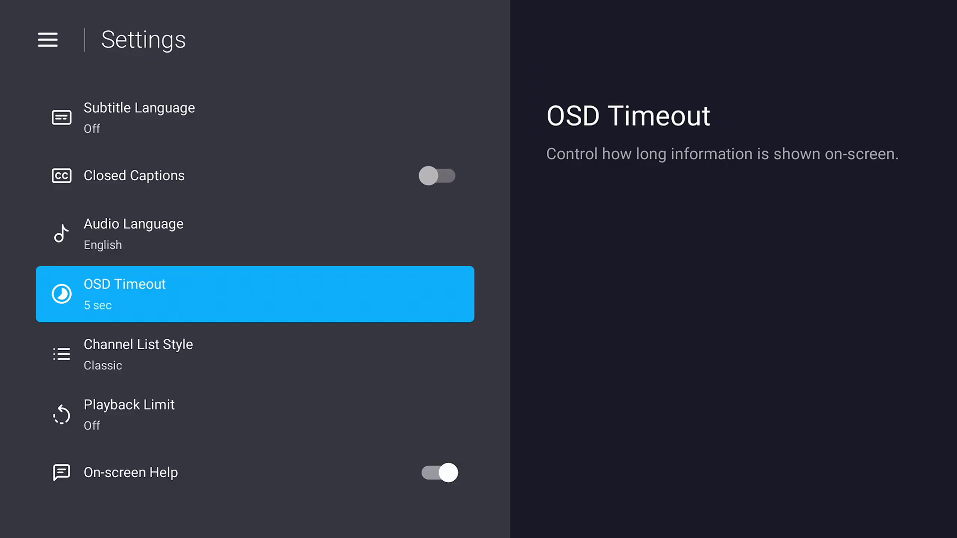
{"action": "key", "text": "Down"}
{"action": "key", "text": "Down"}
{"action": "key", "text": "Down"}
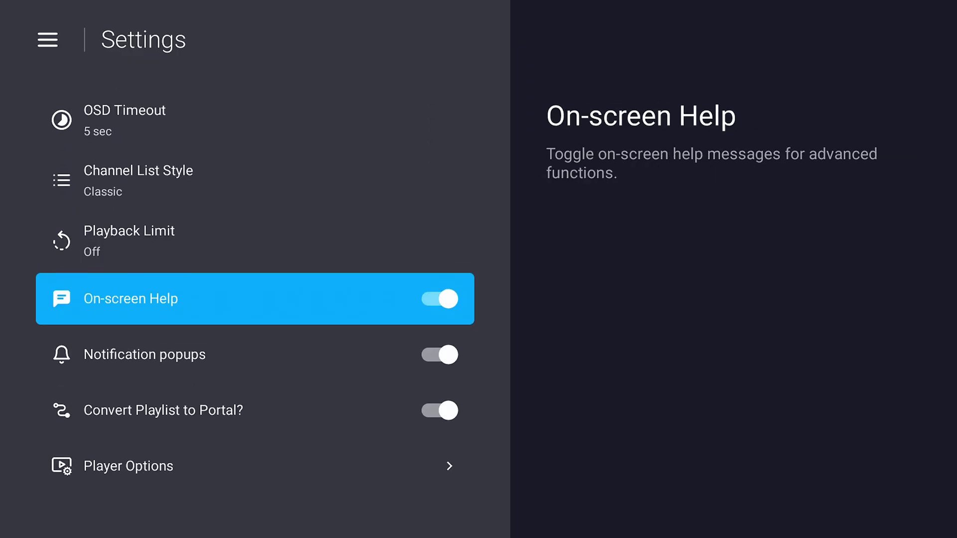
{"action": "key", "text": "Down"}
{"action": "key", "text": "Down"}
{"action": "key", "text": "Down"}
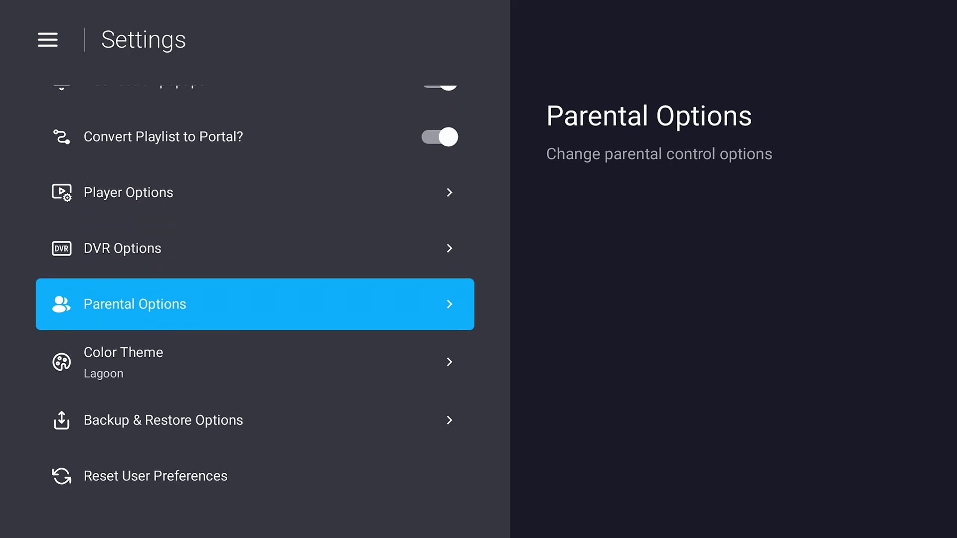
{"action": "key", "text": "Down"}
{"action": "key", "text": "Down"}
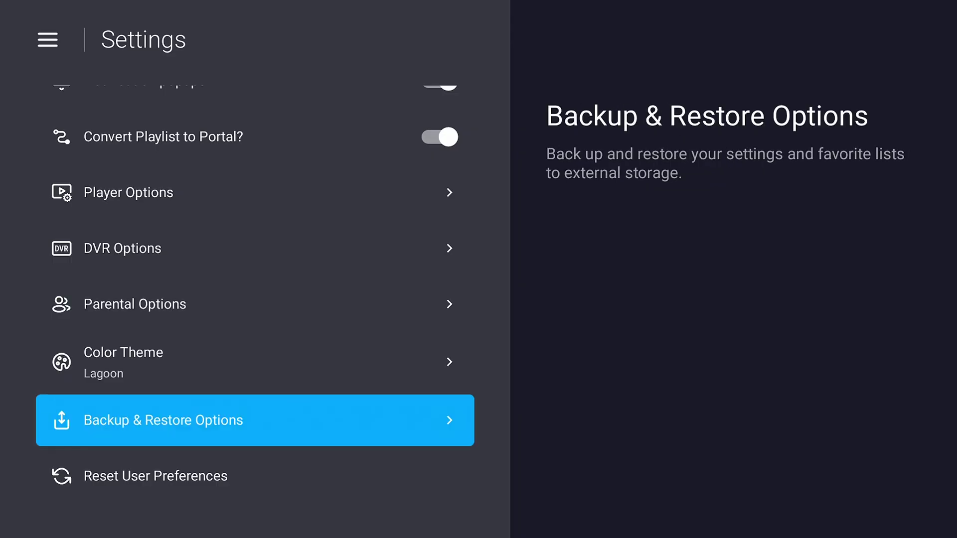
{"action": "key", "text": "Down"}
Scroll back up to OSD Timeout and bring up the main navigation menu.
{"action": "key", "text": "Up"}
{"action": "key", "text": "Up"}
{"action": "key", "text": "Up"}
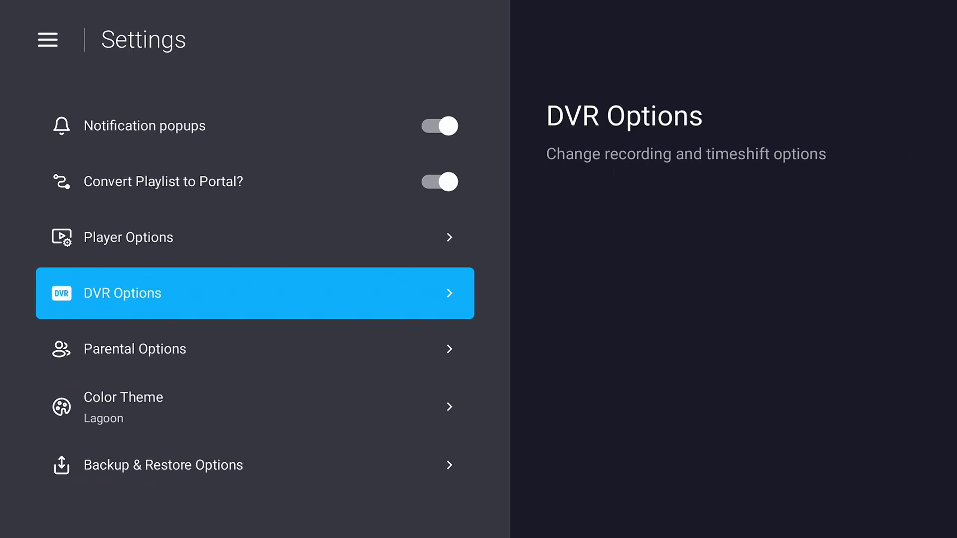
{"action": "key", "text": "Up"}
{"action": "key", "text": "Up"}
{"action": "key", "text": "Up"}
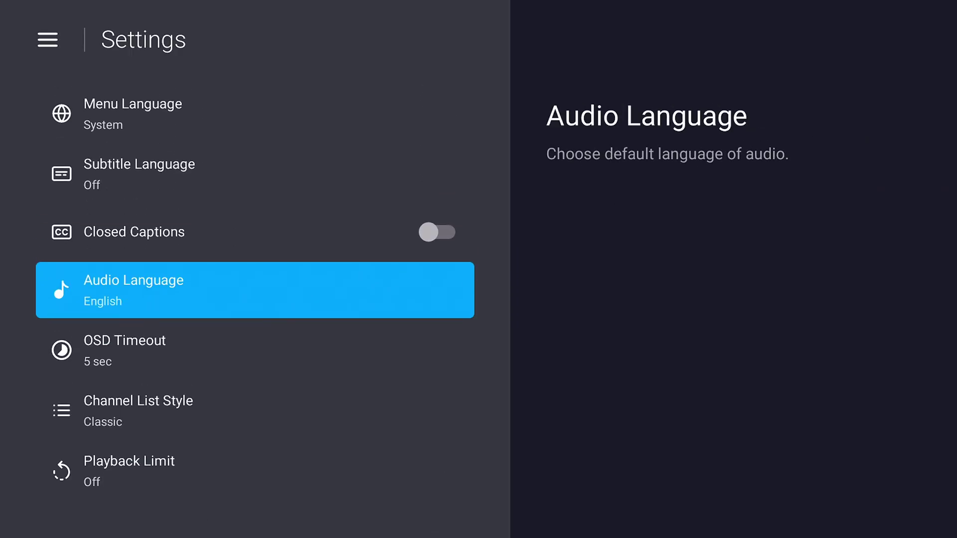
{"action": "key", "text": "Up"}
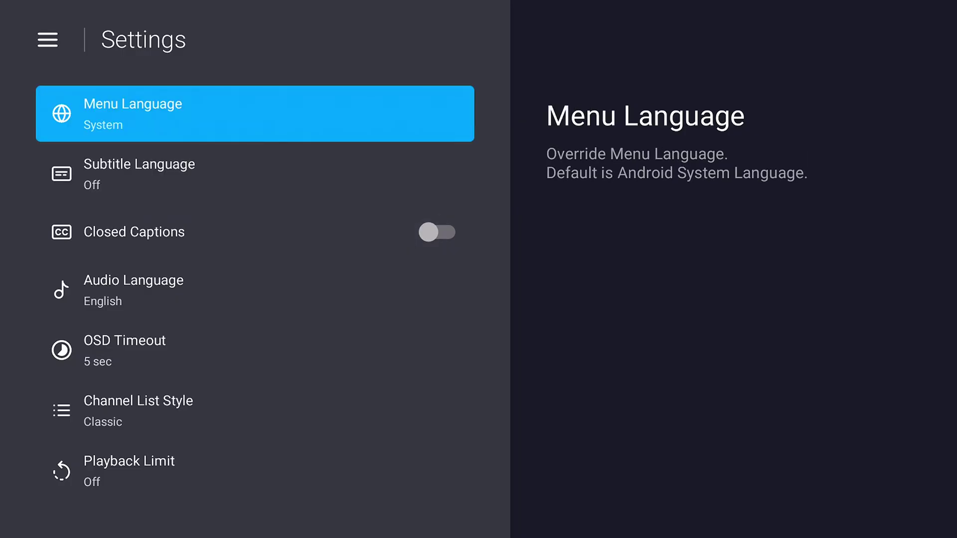
{"action": "key", "text": "Down"}
{"action": "key", "text": "Down"}
{"action": "key", "text": "Down"}
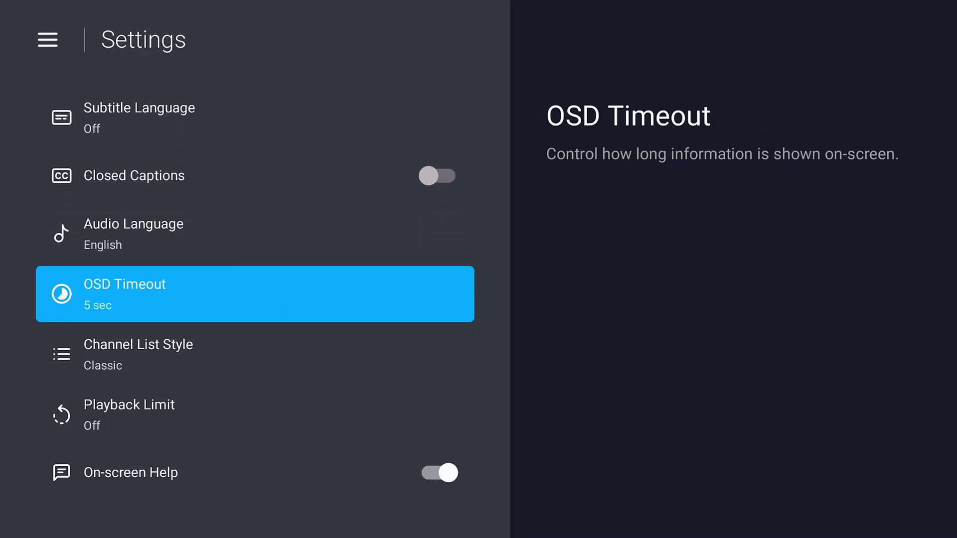
{"action": "key", "text": "Left"}
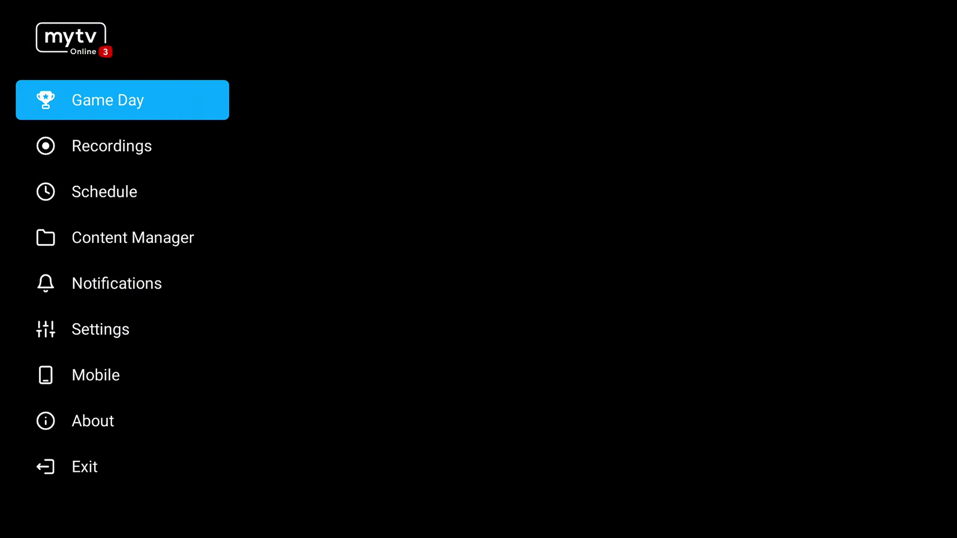
{"action": "key", "text": "Down"}
{"action": "key", "text": "Down"}
{"action": "key", "text": "Down"}
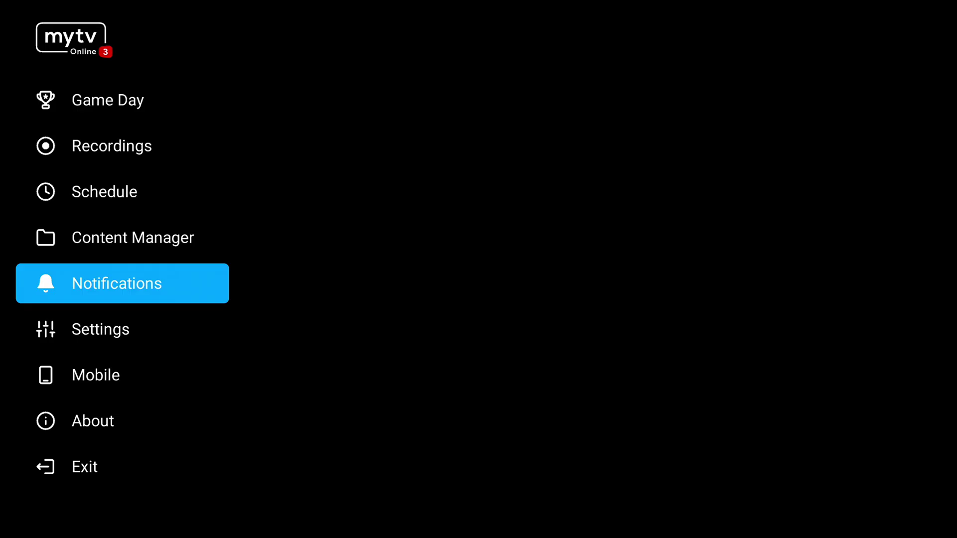
{"action": "key", "text": "Down"}
{"action": "key", "text": "Down"}
{"action": "key", "text": "Down"}
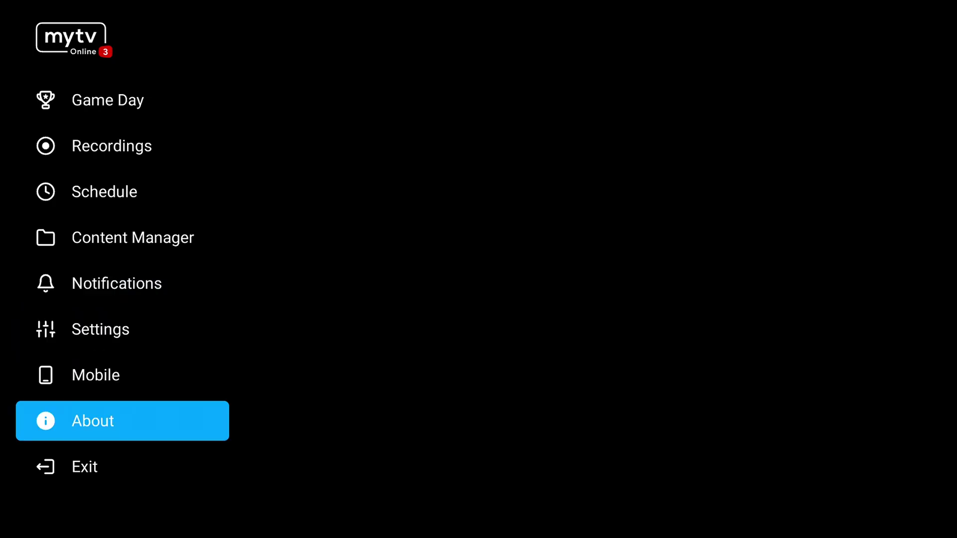
{"action": "key", "text": "Return"}
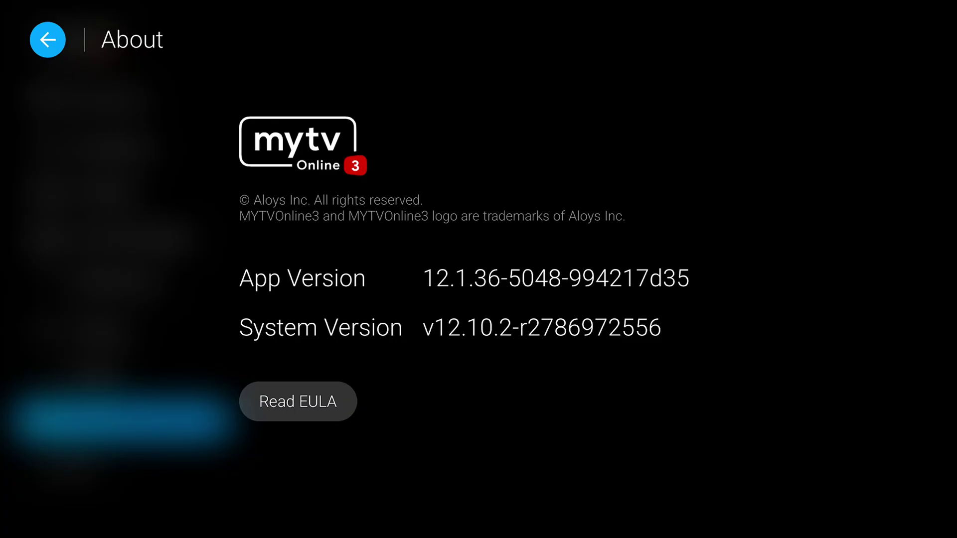
{"action": "key", "text": "Escape"}
{"action": "key", "text": "Down"}
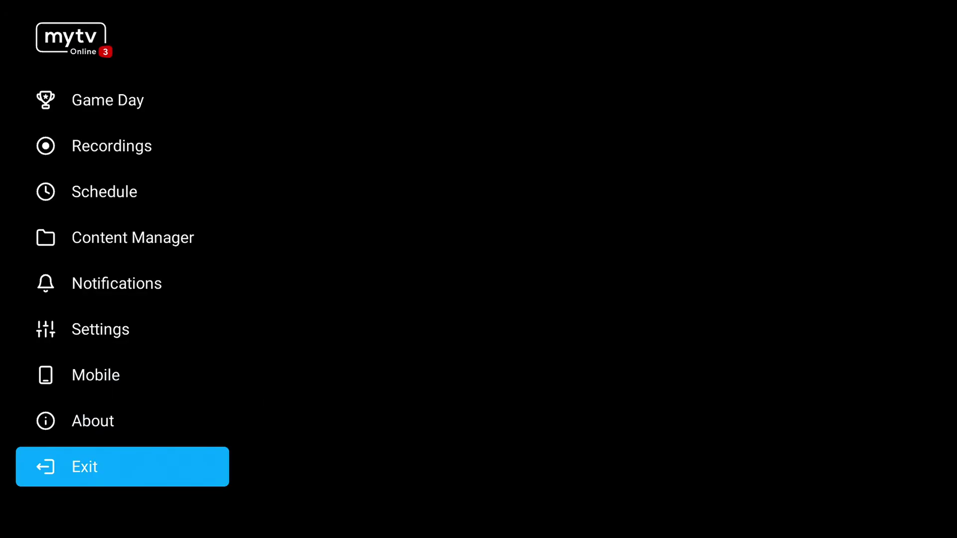
Quit and reopen MYTVOnline 3, then in Add Portal dismiss the keyboard and reach Login required.
{"action": "key", "text": "Return"}
{"action": "key", "text": "Up"}
{"action": "key", "text": "Return"}
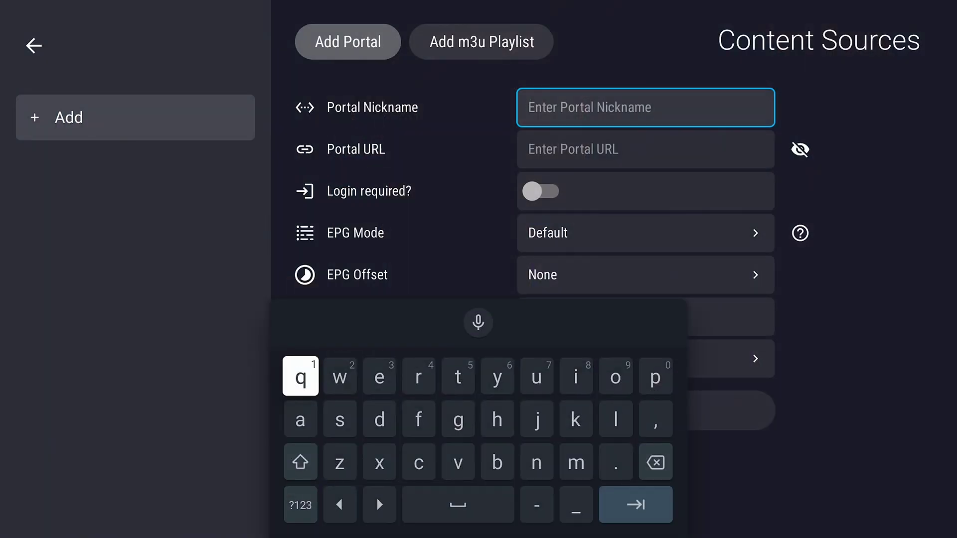
{"action": "key", "text": "Escape"}
{"action": "key", "text": "Down"}
{"action": "key", "text": "Down"}
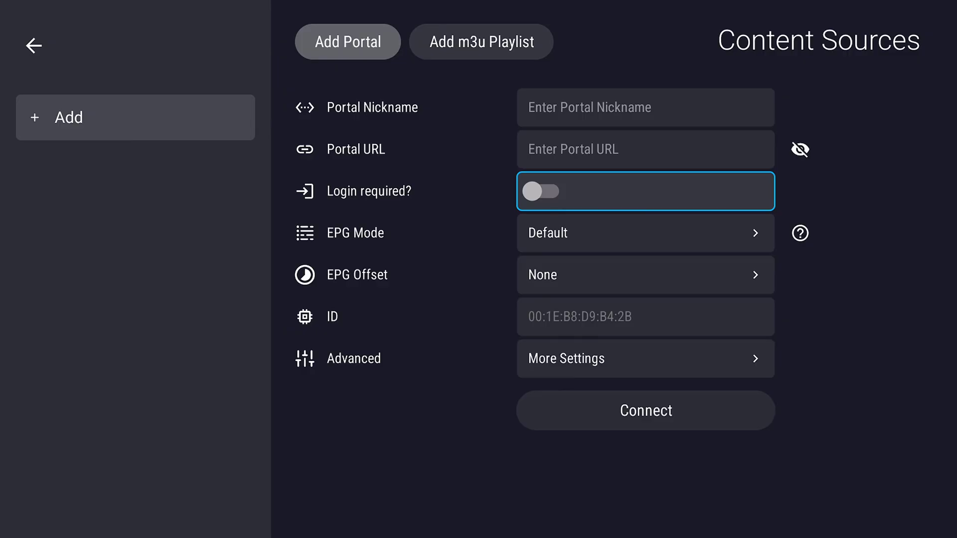
Switch on Login required, then visit the User ID and Password fields and the portal nickname.
{"action": "key", "text": "Return"}
{"action": "left_click", "coordinate": [646, 233]}
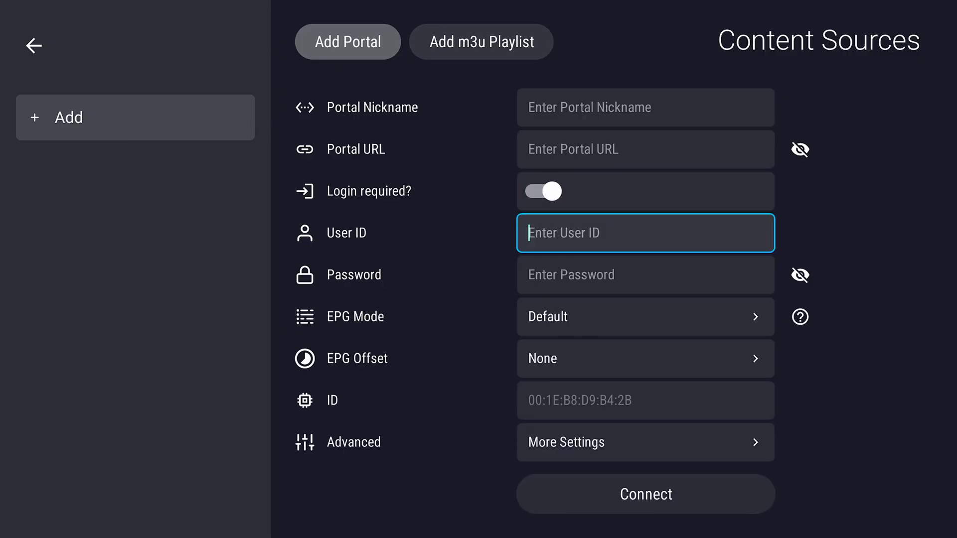
{"action": "key", "text": "Down"}
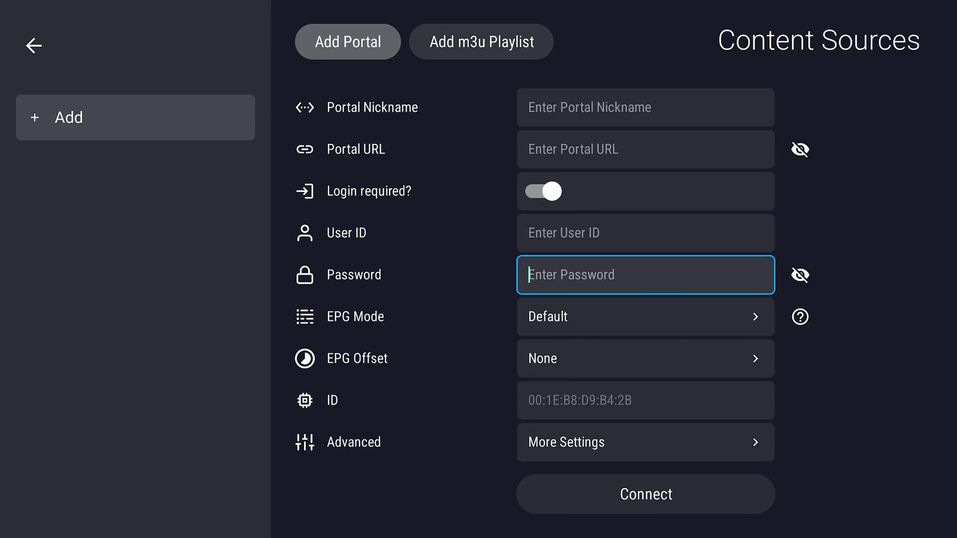
{"action": "key", "text": "Up"}
{"action": "key", "text": "Up"}
{"action": "key", "text": "Up"}
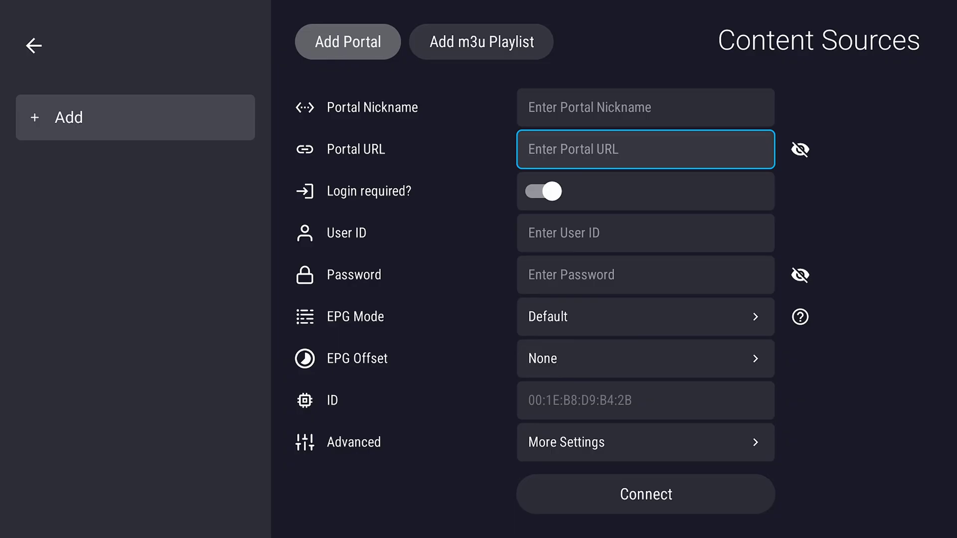
{"action": "key", "text": "Up"}
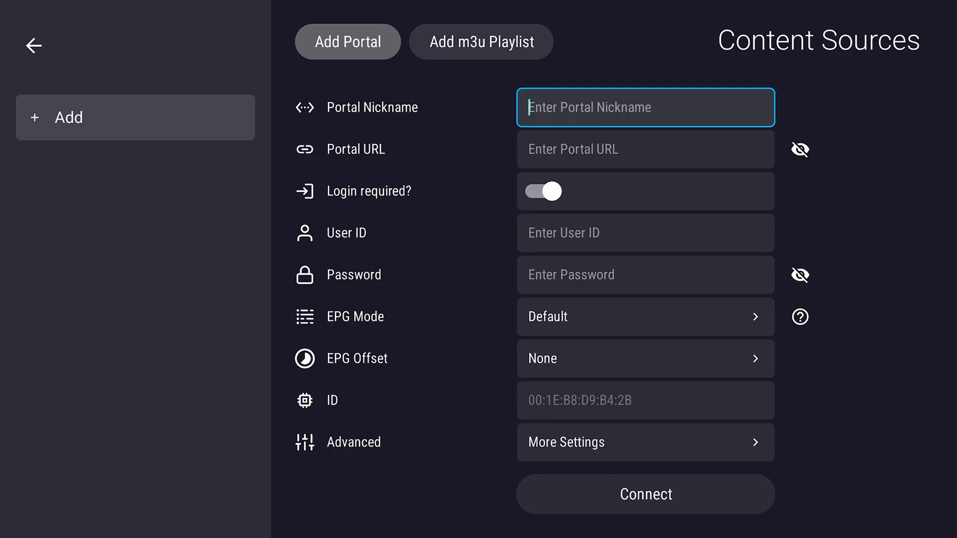
Step through Login required, User ID, Password, EPG Mode and Connect, ending back at User ID.
{"action": "key", "text": "Down"}
{"action": "key", "text": "Down"}
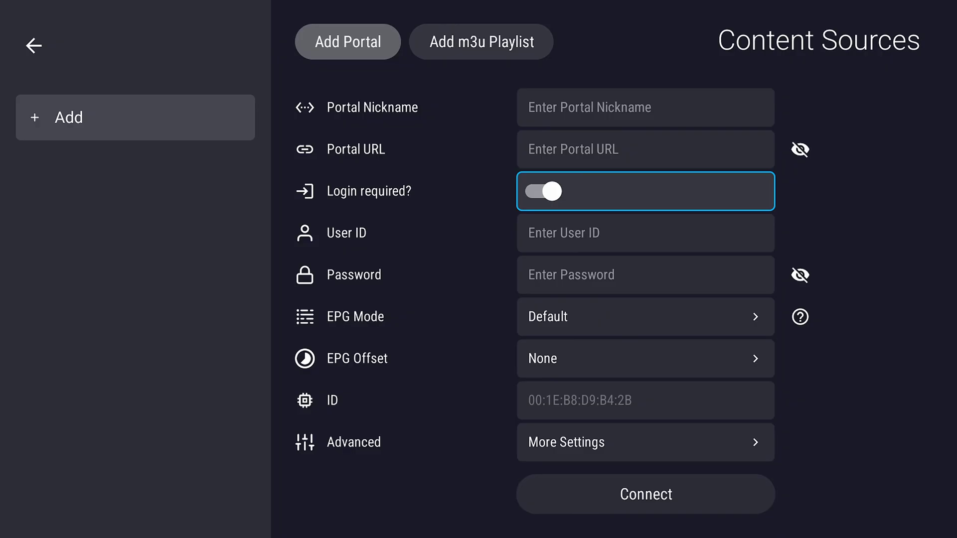
{"action": "key", "text": "Down"}
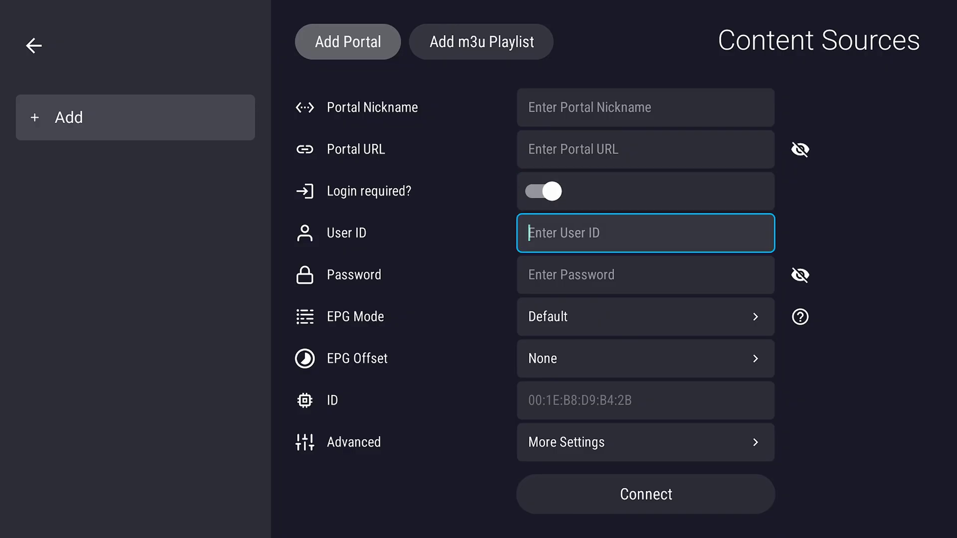
{"action": "key", "text": "Down"}
{"action": "key", "text": "Down"}
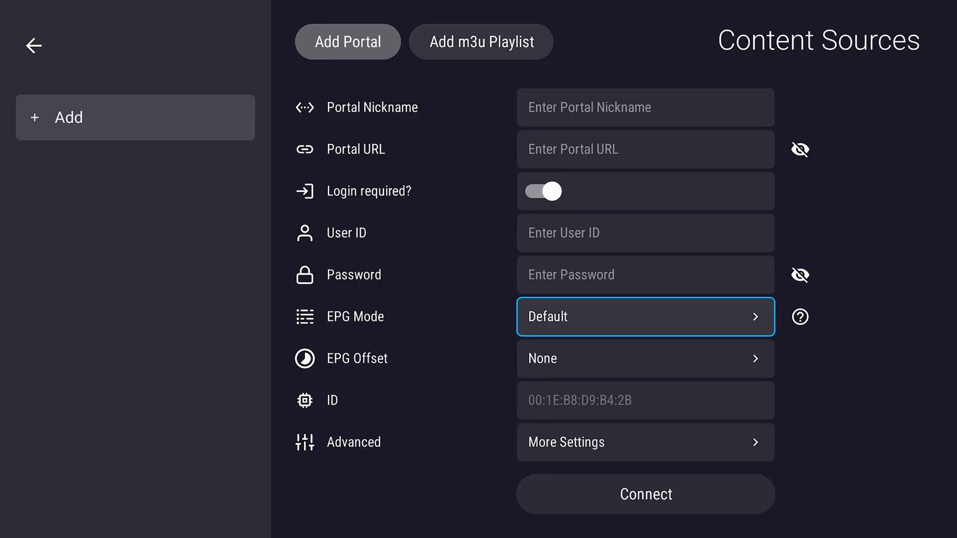
{"action": "key", "text": "Down"}
{"action": "key", "text": "Down"}
{"action": "key", "text": "Down"}
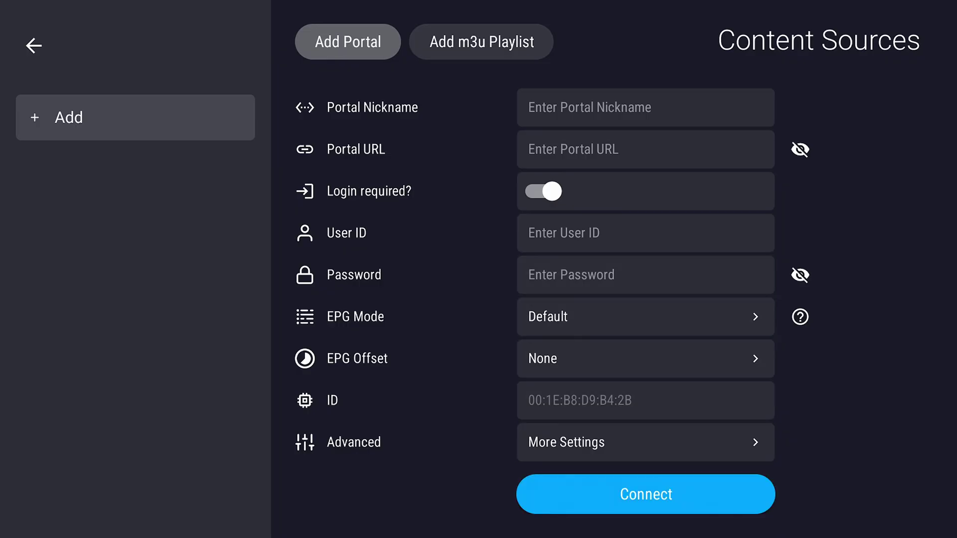
{"action": "key", "text": "Up"}
{"action": "key", "text": "Down"}
{"action": "key", "text": "Up"}
{"action": "key", "text": "Up"}
{"action": "key", "text": "Up"}
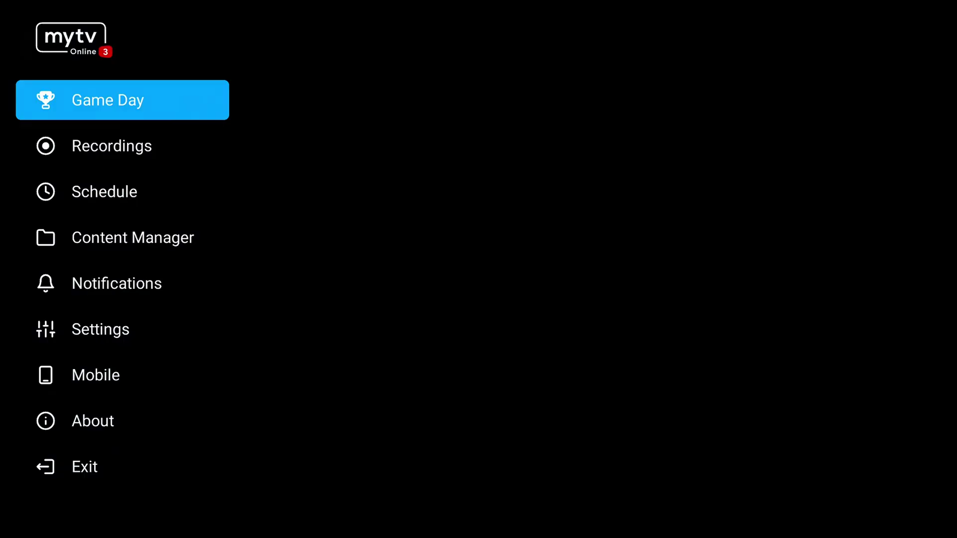
{"action": "key", "text": "Down"}
{"action": "key", "text": "Down"}
{"action": "key", "text": "Down"}
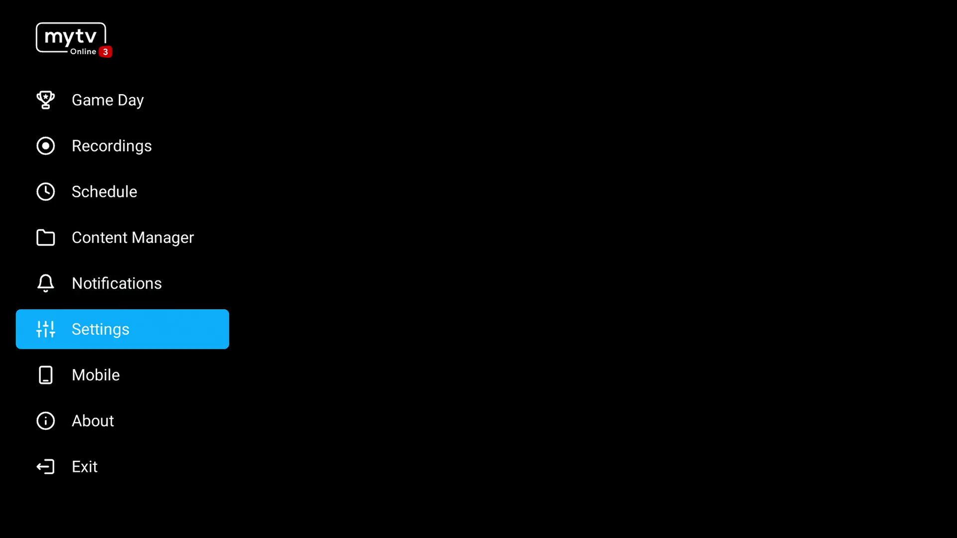
{"action": "key", "text": "Down"}
{"action": "key", "text": "Down"}
{"action": "key", "text": "Down"}
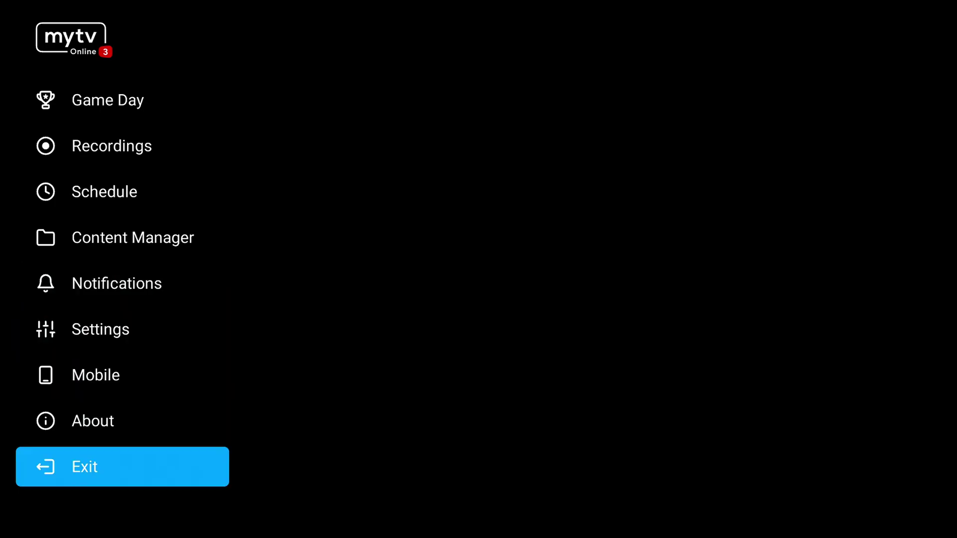
{"action": "key", "text": "Up"}
{"action": "key", "text": "Up"}
{"action": "key", "text": "Up"}
{"action": "key", "text": "Up"}
{"action": "key", "text": "Up"}
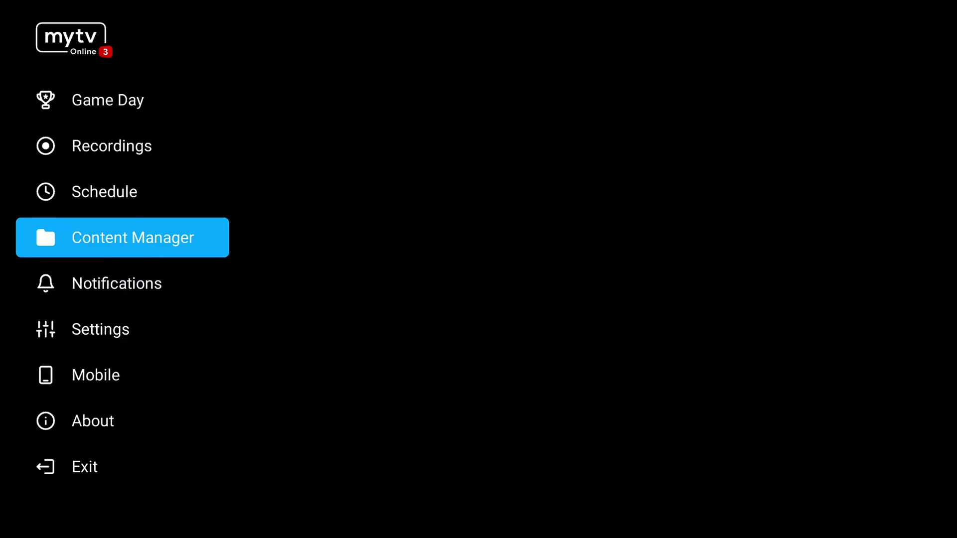
{"action": "key", "text": "Down"}
{"action": "key", "text": "Down"}
{"action": "key", "text": "Down"}
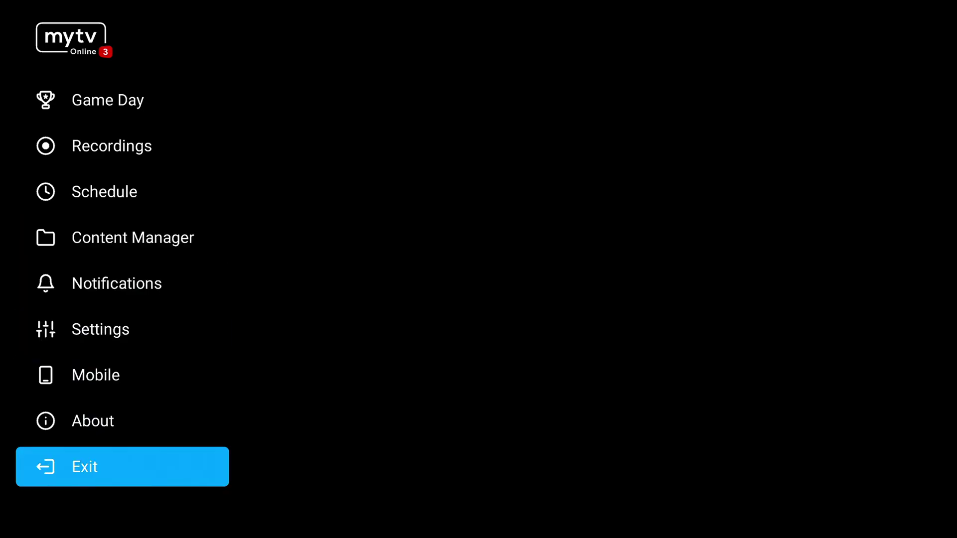
{"action": "key", "text": "Up"}
{"action": "key", "text": "Up"}
{"action": "key", "text": "Up"}
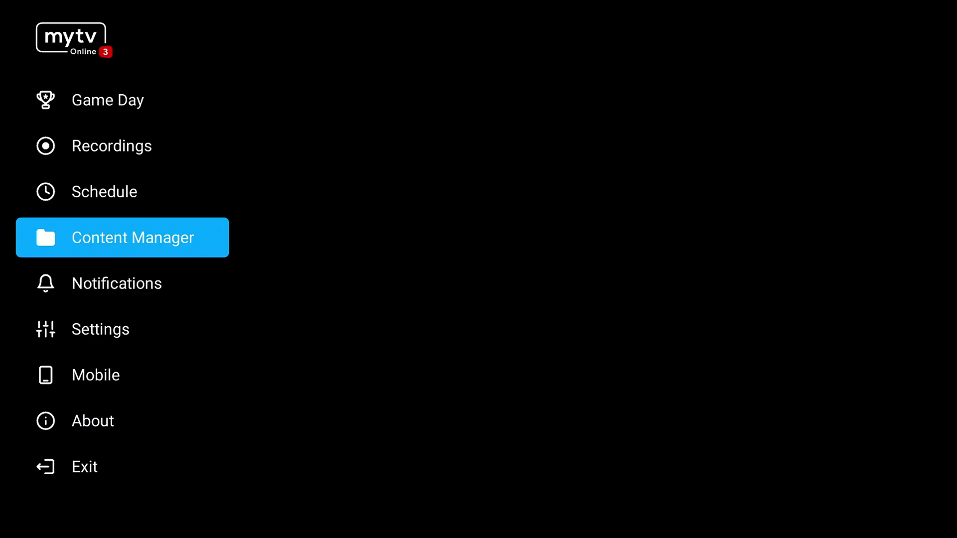
{"action": "key", "text": "Up"}
{"action": "key", "text": "Up"}
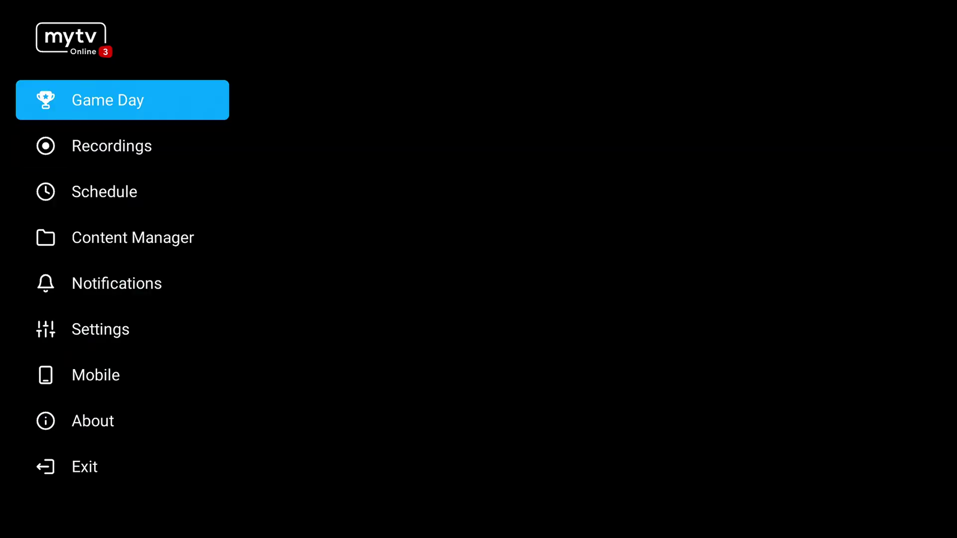